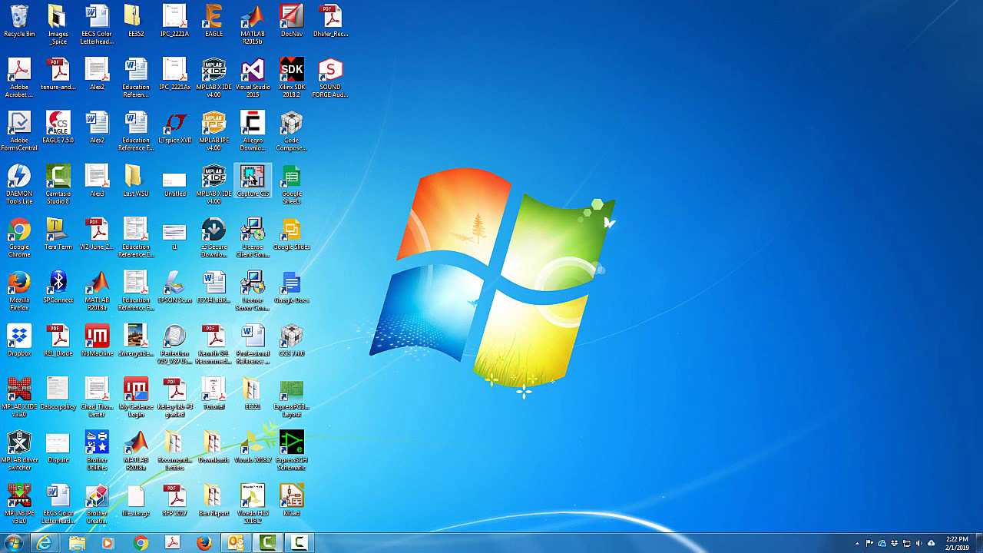
Step: Open OrCAD Capture CIS and create a blank PSpice Analog or Mixed A/D project named Resistive_Example1
click(250, 179)
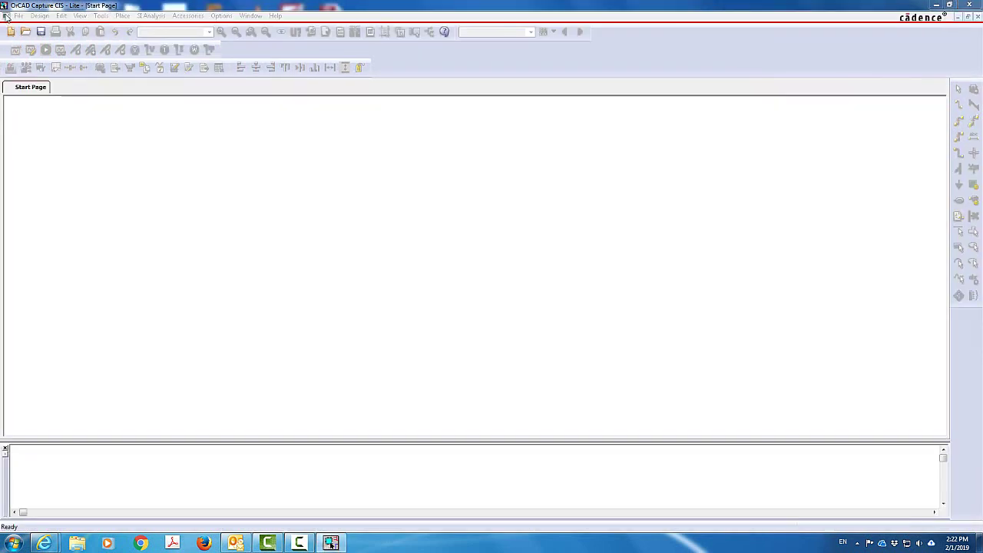
click(16, 16)
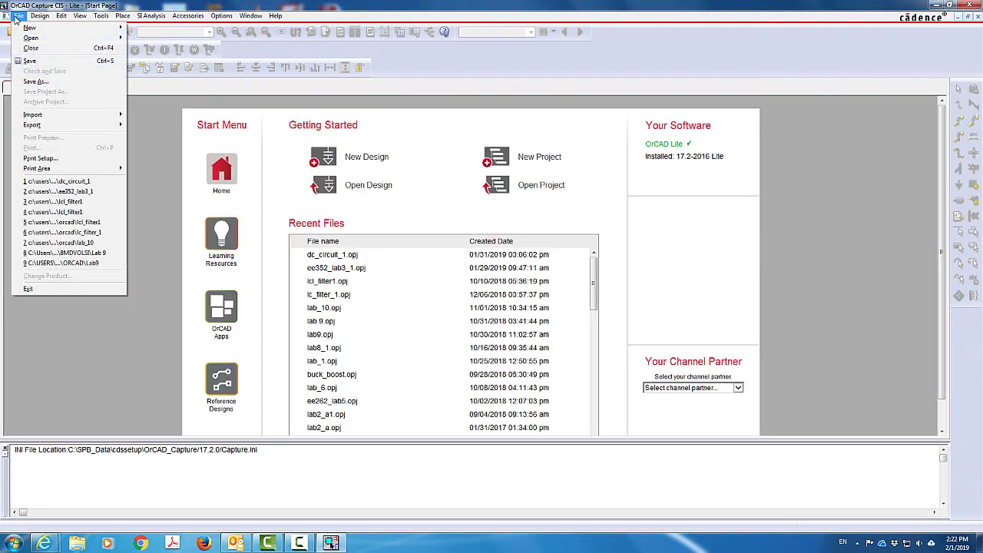
mouse_move(29, 28)
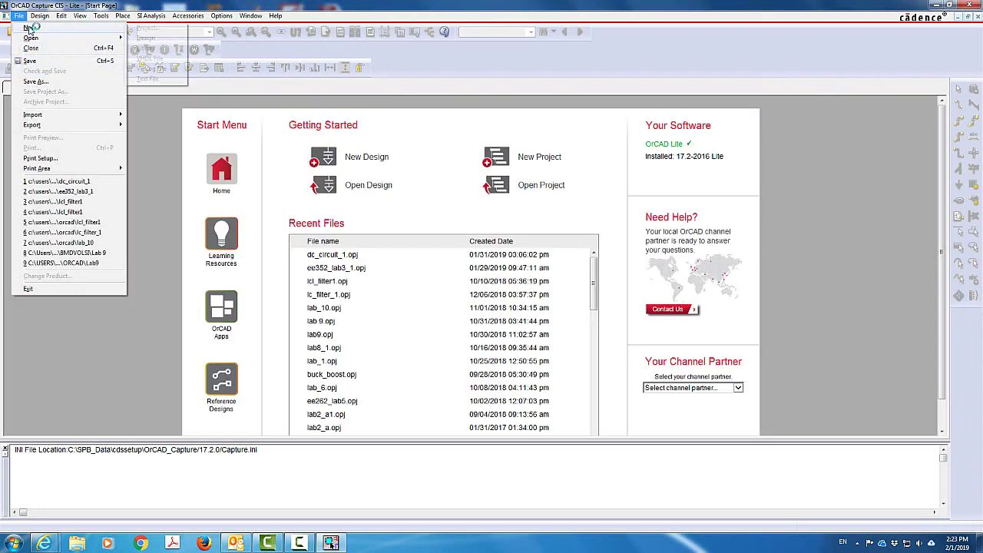
click(147, 27)
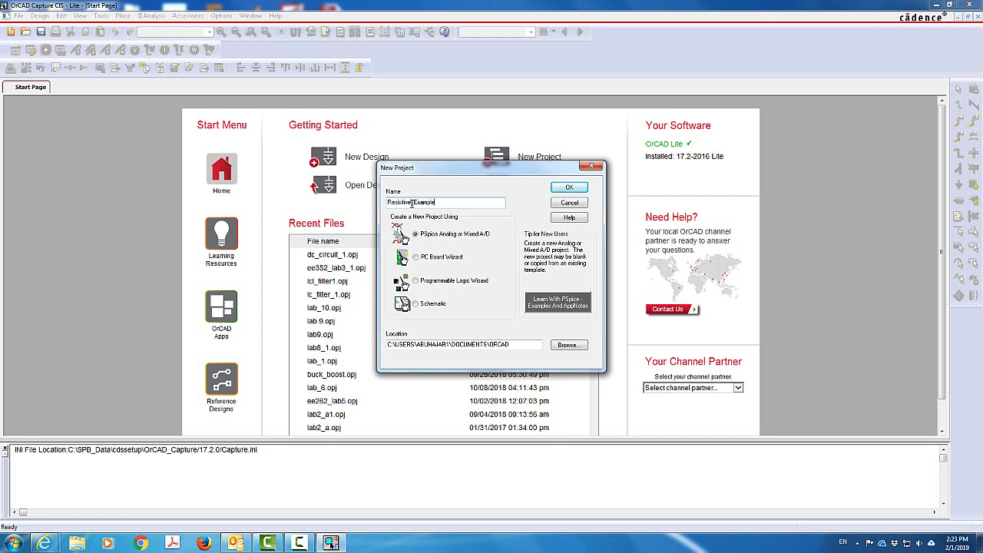
text(1)
click(569, 188)
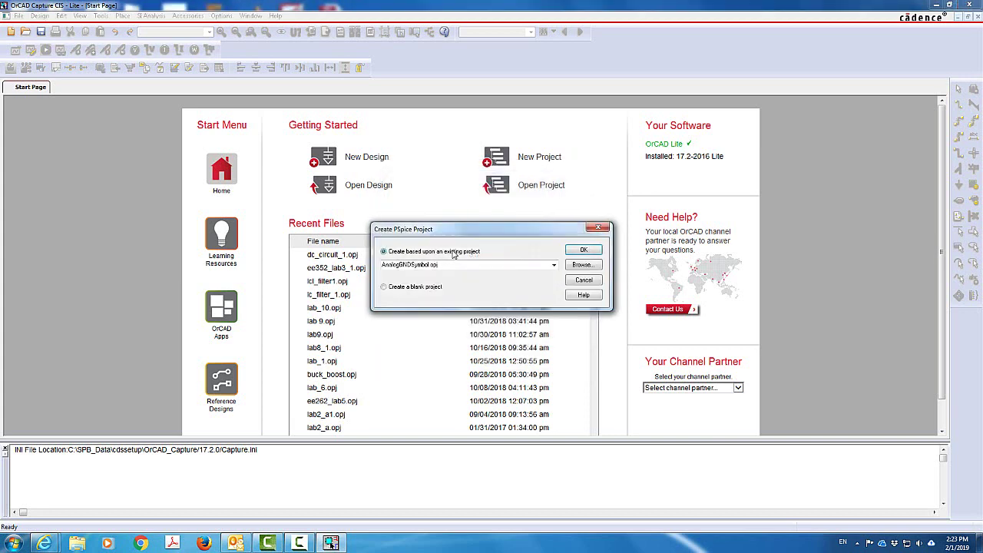
click(384, 289)
click(583, 250)
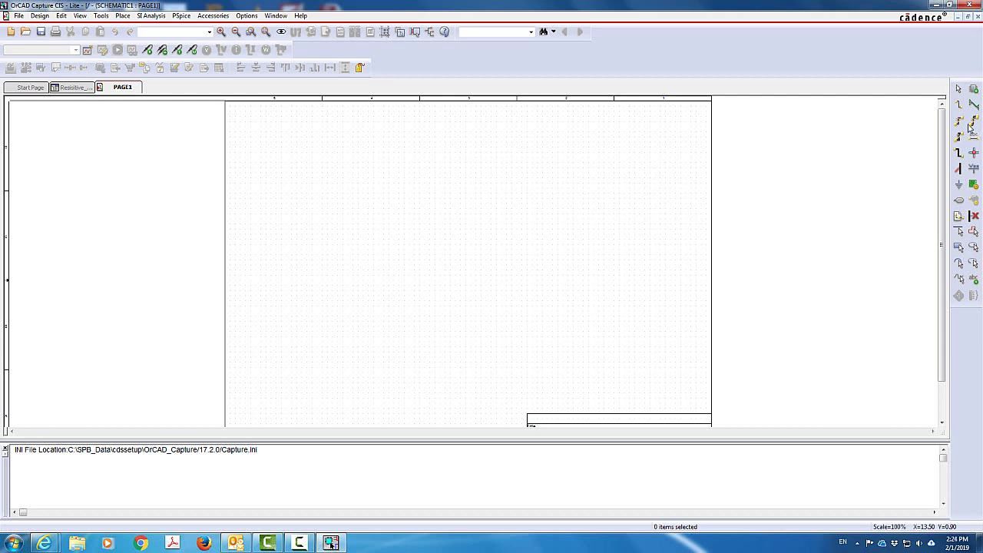
Step: Place two VDC sources from the SOURCE library side by side on the schematic page, spaced well apart
click(974, 91)
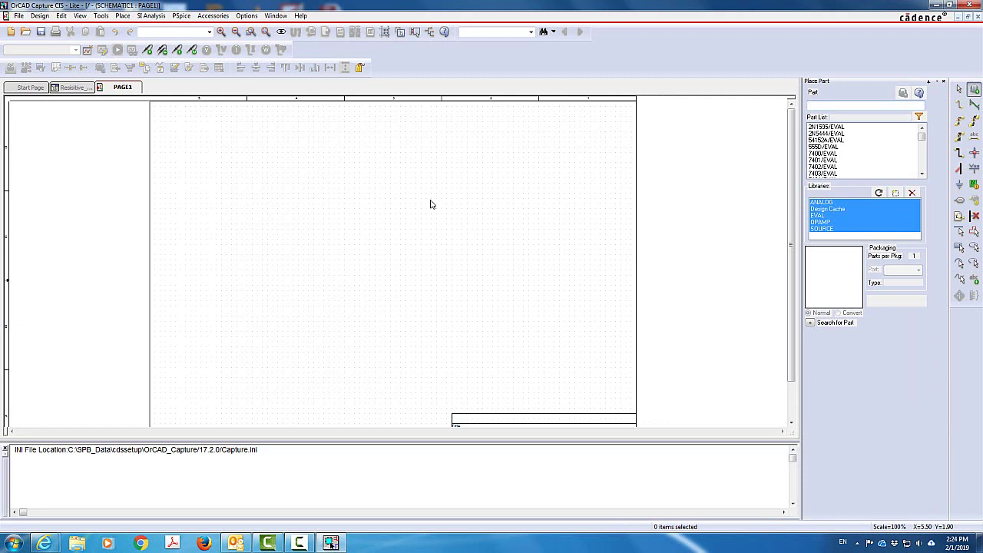
click(854, 107)
text(V)
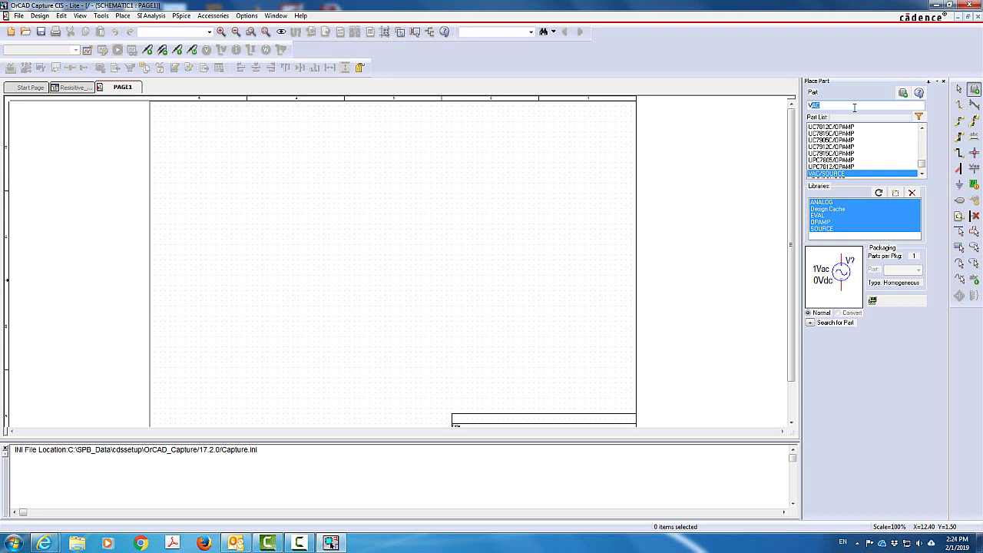
text(D)
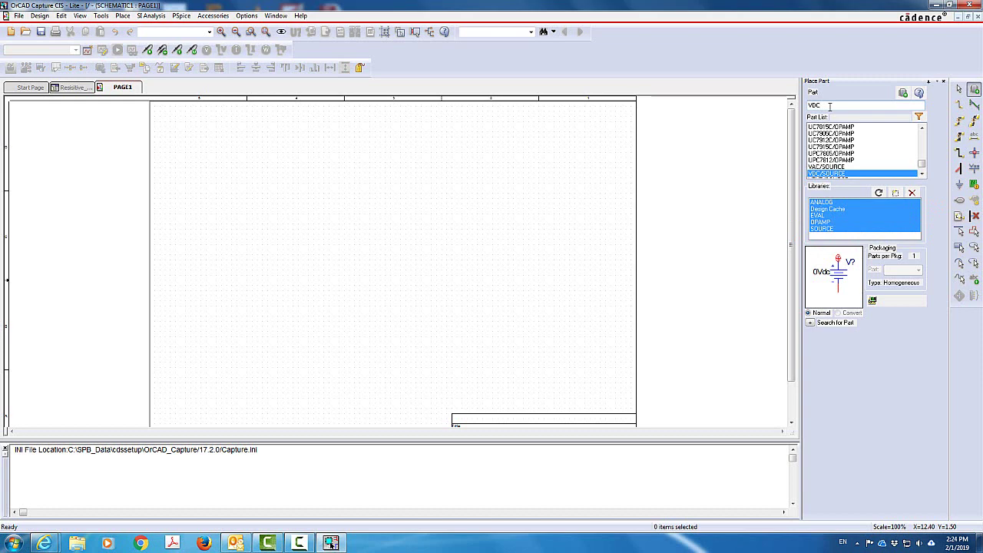
key(Return)
click(295, 254)
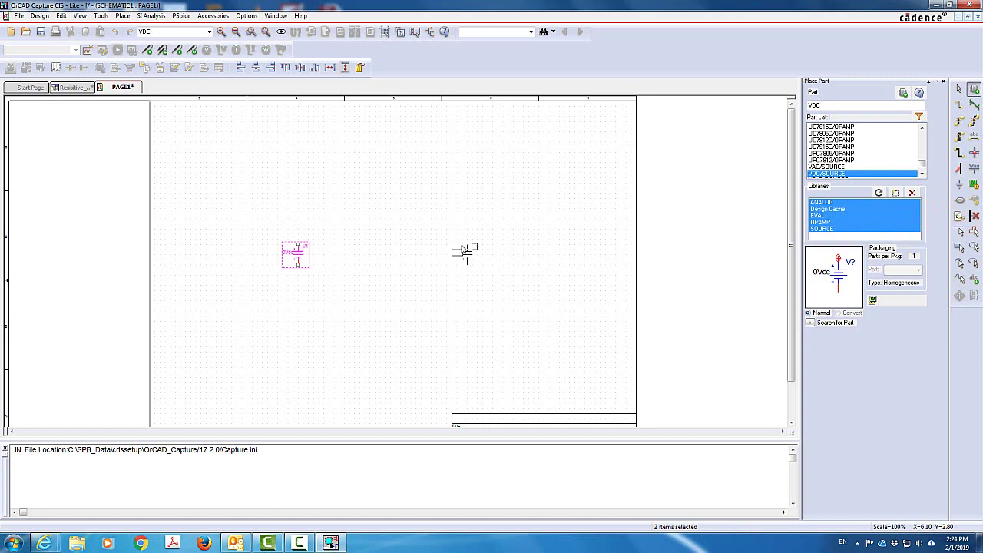
click(465, 253)
key(Escape)
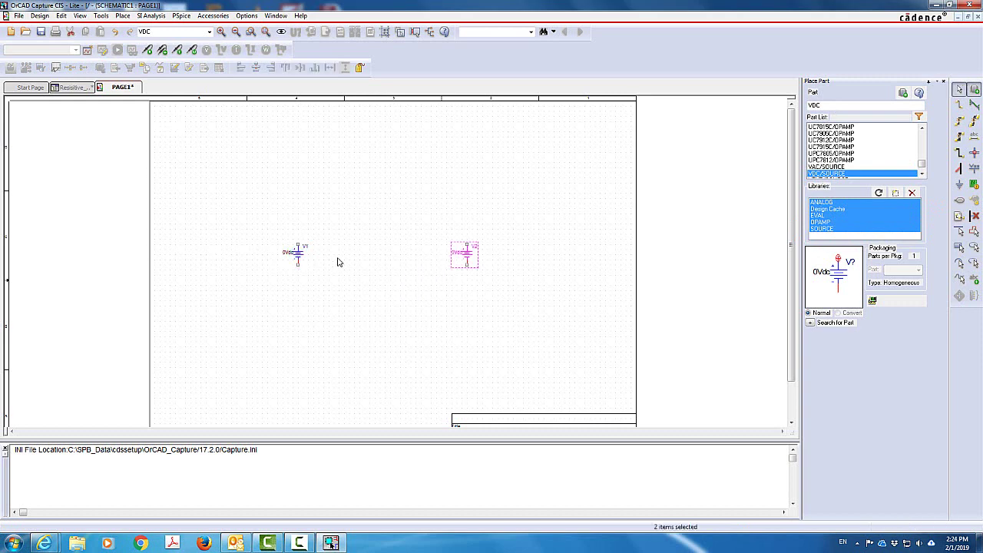
Step: Set the DC value of source V1 to 10Vdc and of source V2 to 15Vdc
double_click(287, 255)
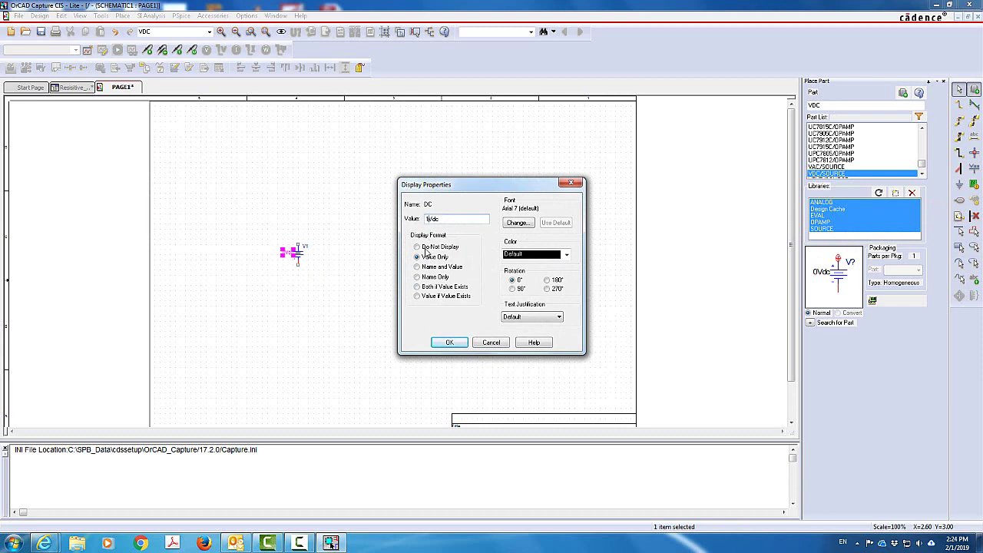
click(450, 342)
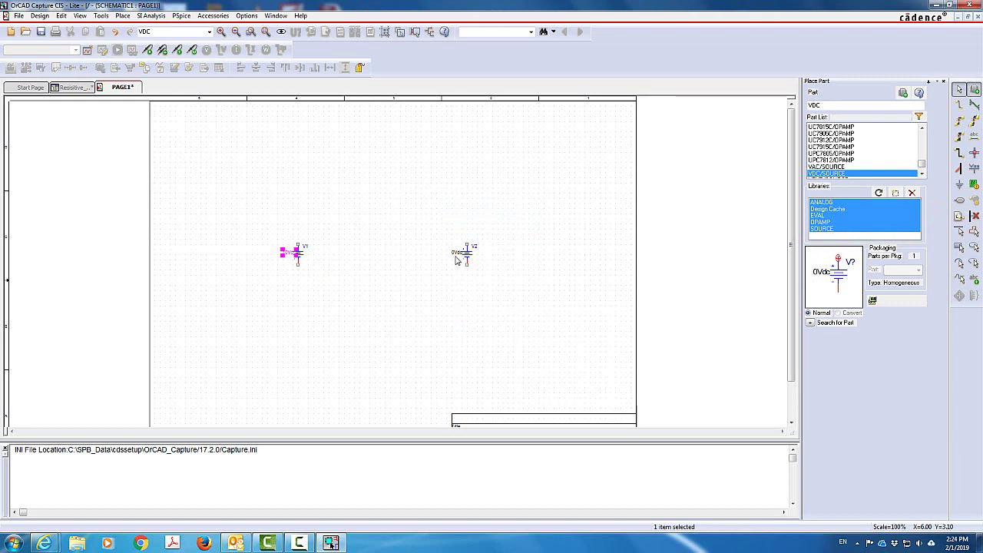
double_click(458, 255)
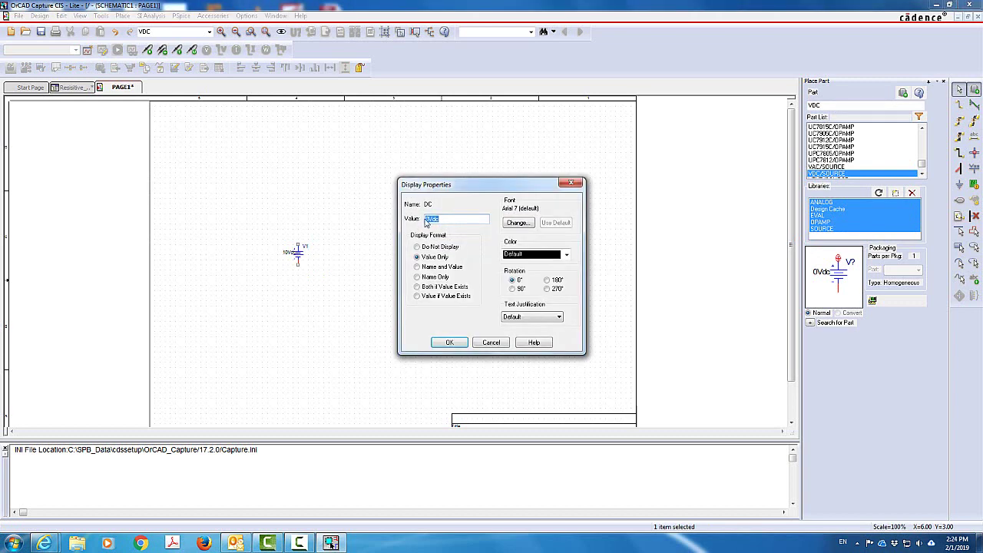
click(427, 219)
text(10)
key(Return)
click(437, 282)
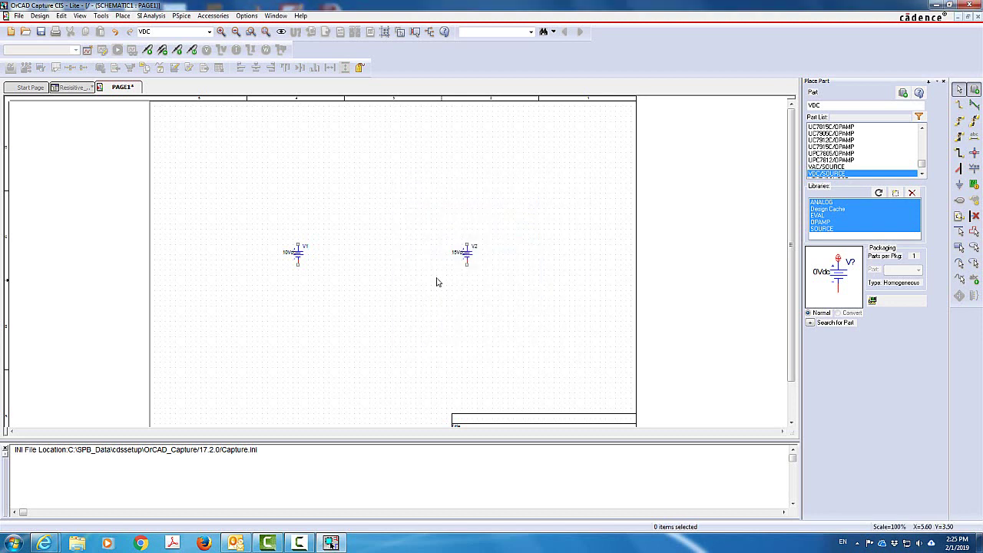
Step: Mirror voltage source V2 horizontally so its value label sits on the outer side of the circuit
right_click(467, 256)
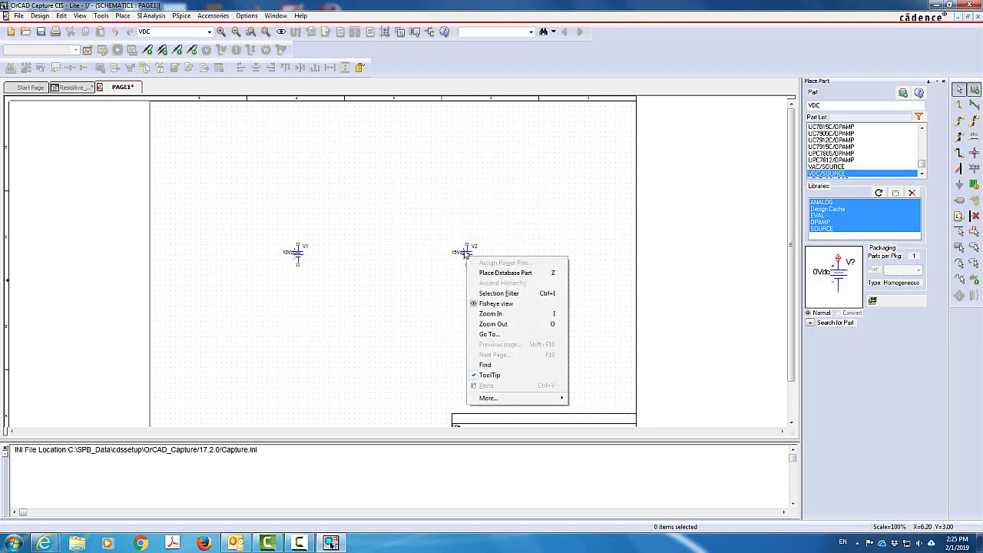
click(466, 256)
click(467, 257)
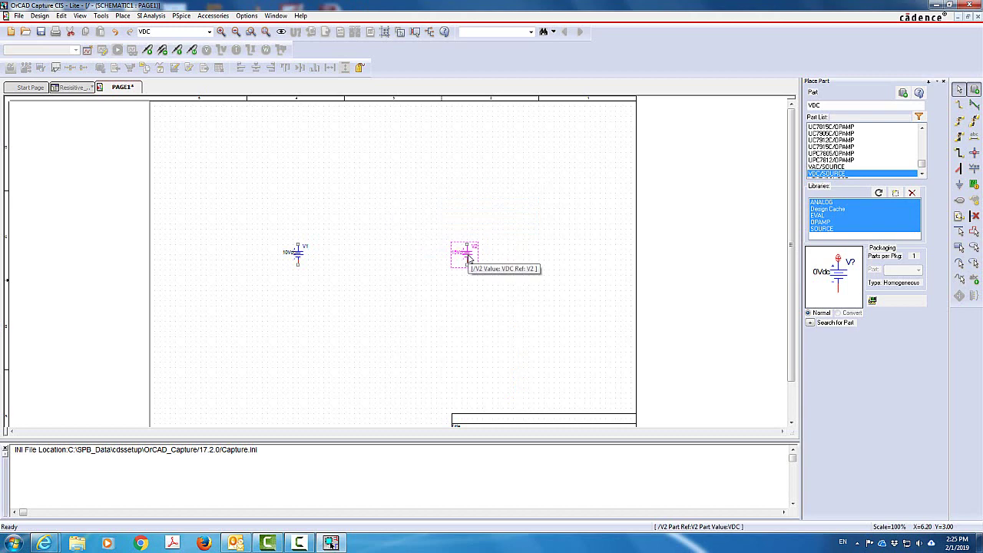
right_click(469, 259)
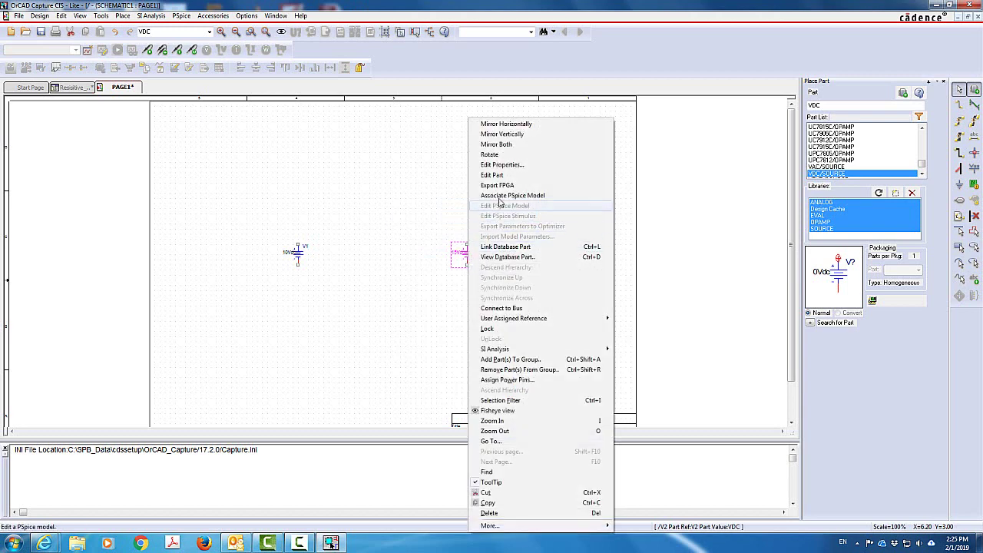
click(517, 125)
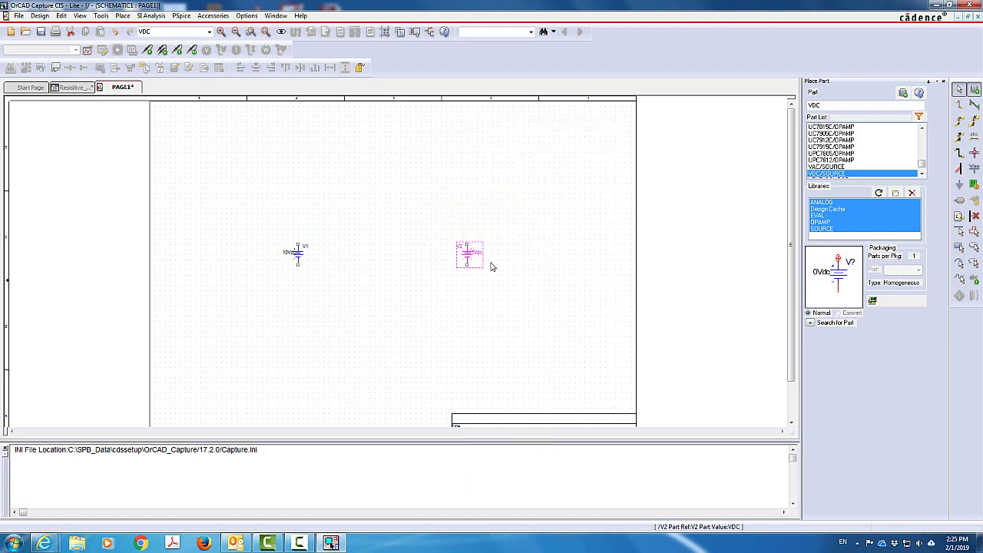
click(365, 281)
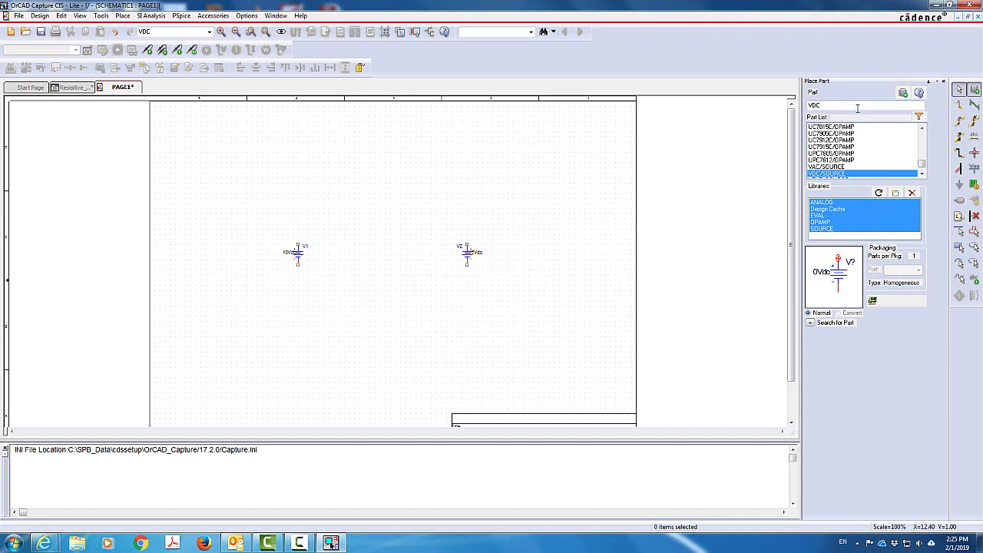
Step: Place four horizontal resistors (part R, ANALOG library) in a row between the two voltage sources
key(BackSpace)
key(BackSpace)
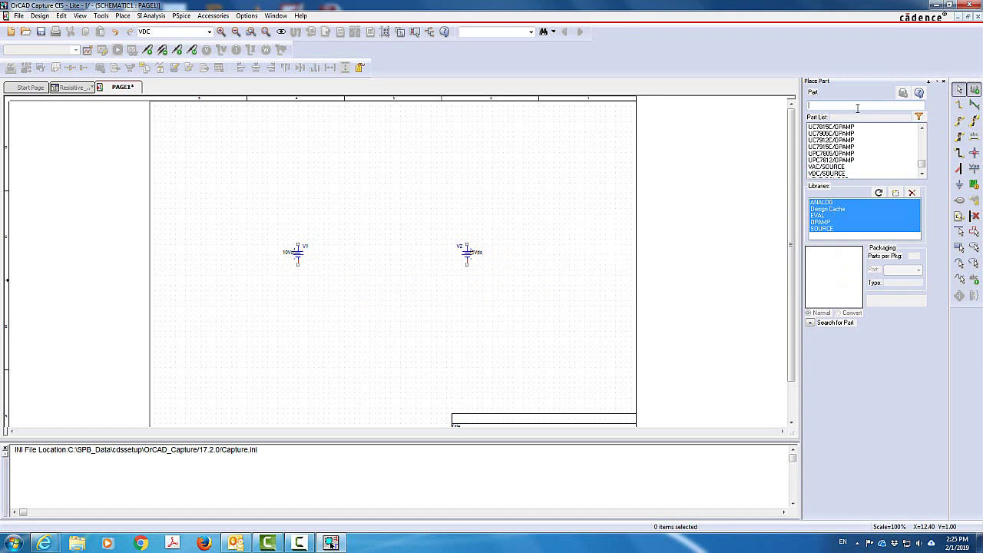
text(R)
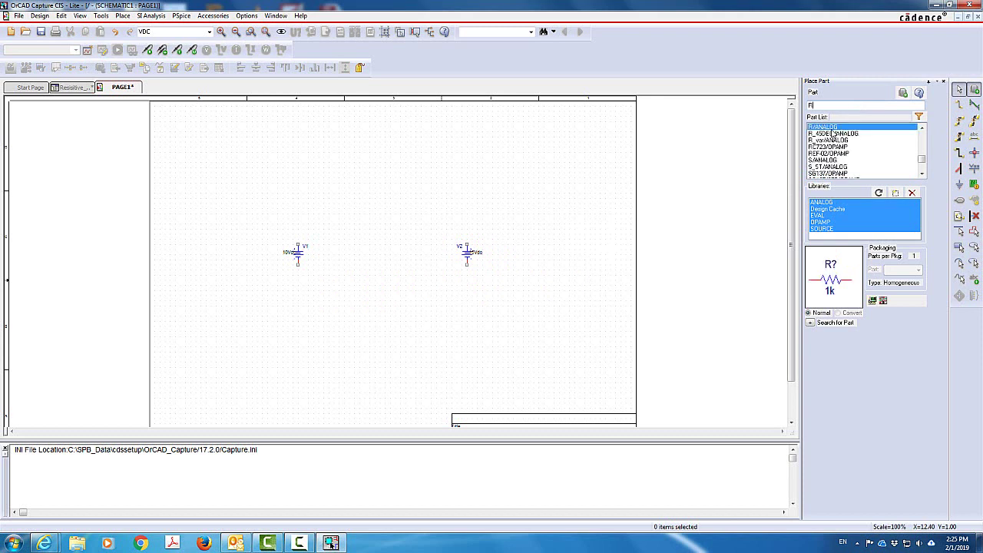
double_click(830, 132)
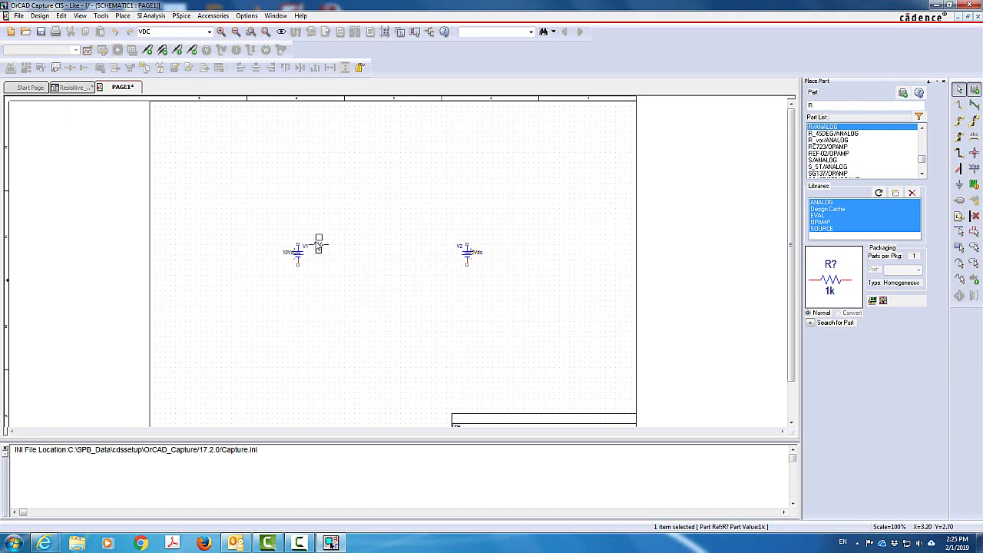
click(319, 242)
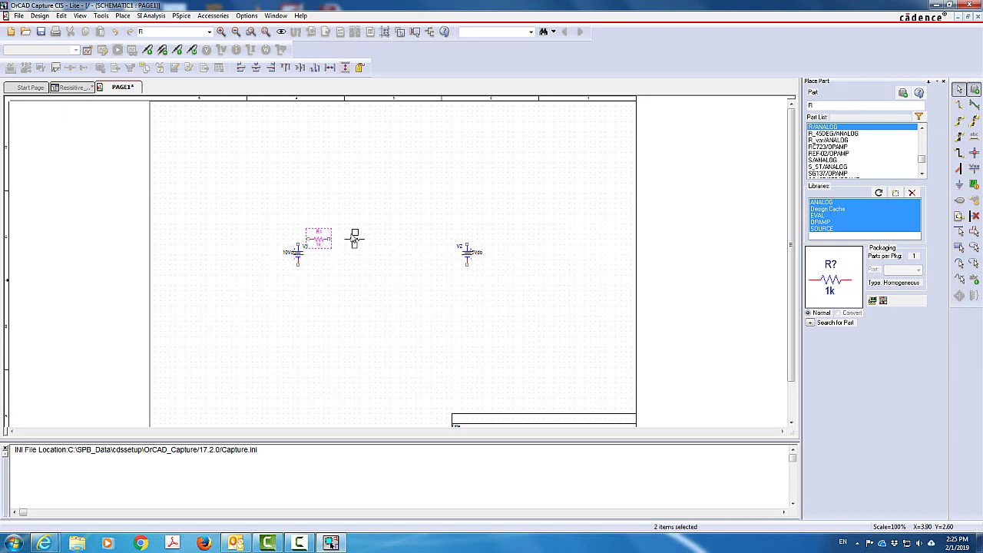
click(354, 239)
click(395, 239)
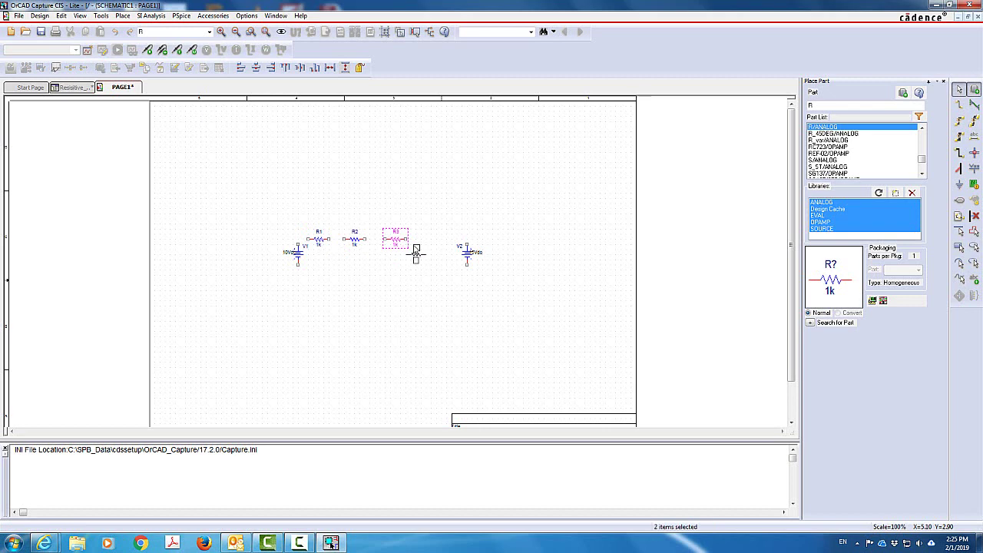
click(432, 239)
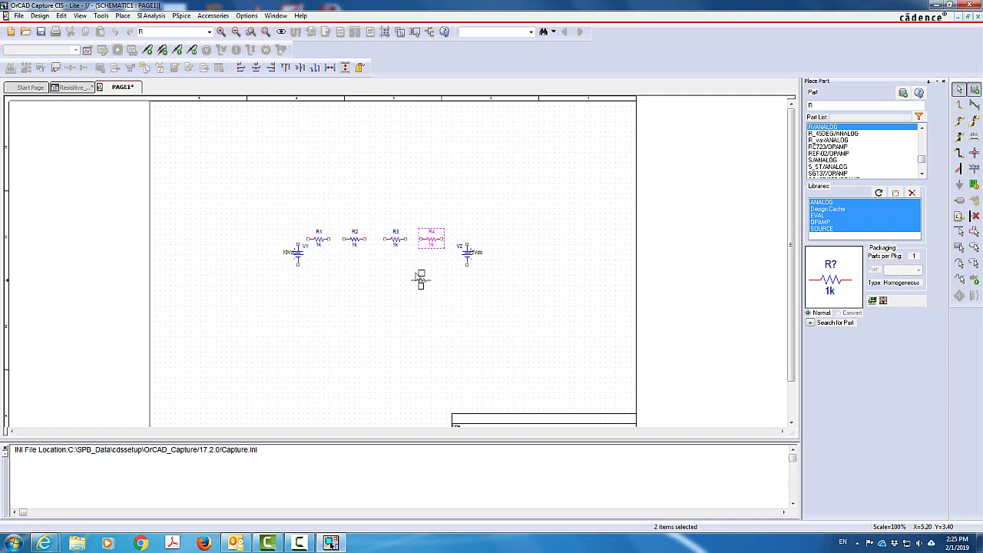
Step: Place three vertically rotated resistors beneath the gaps between the four horizontal resistors
key(r)
click(408, 260)
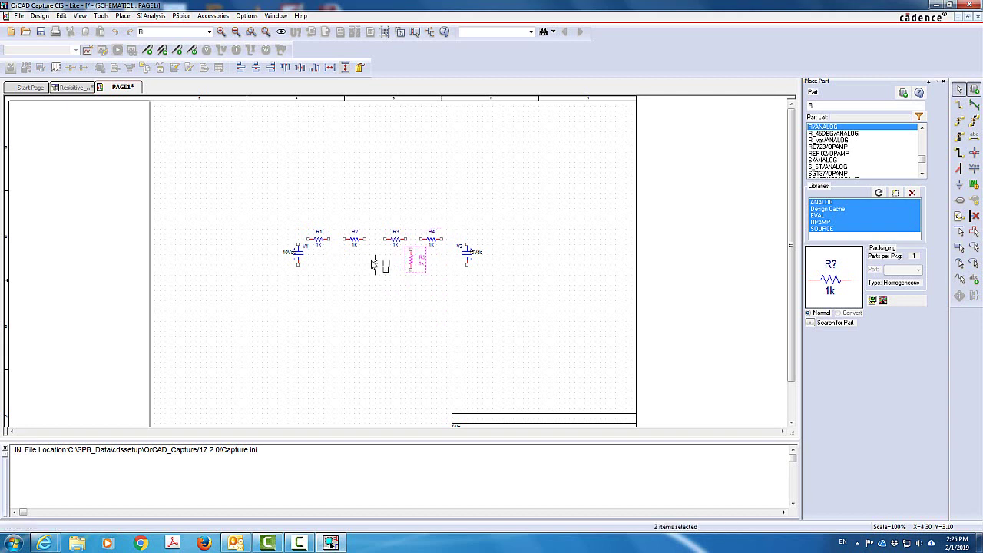
click(375, 260)
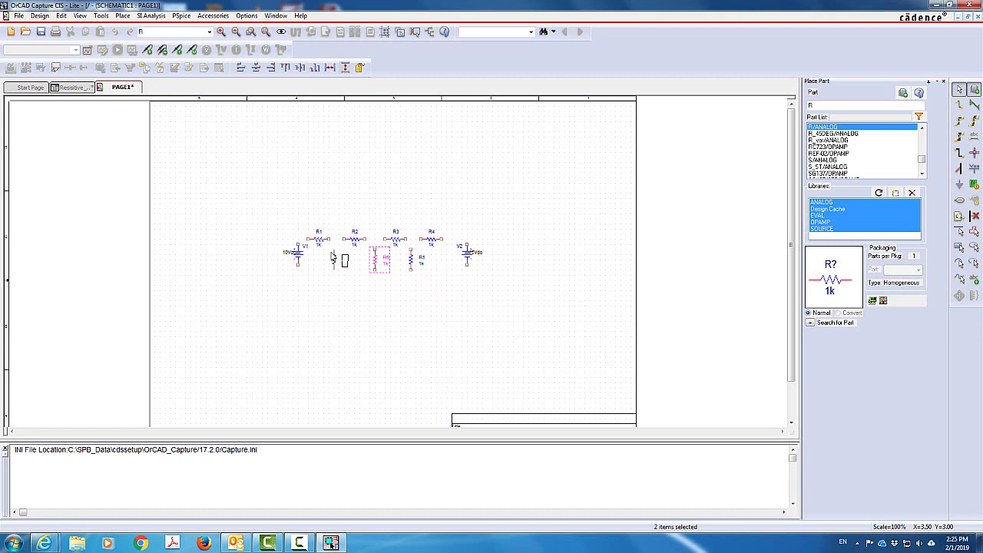
click(333, 258)
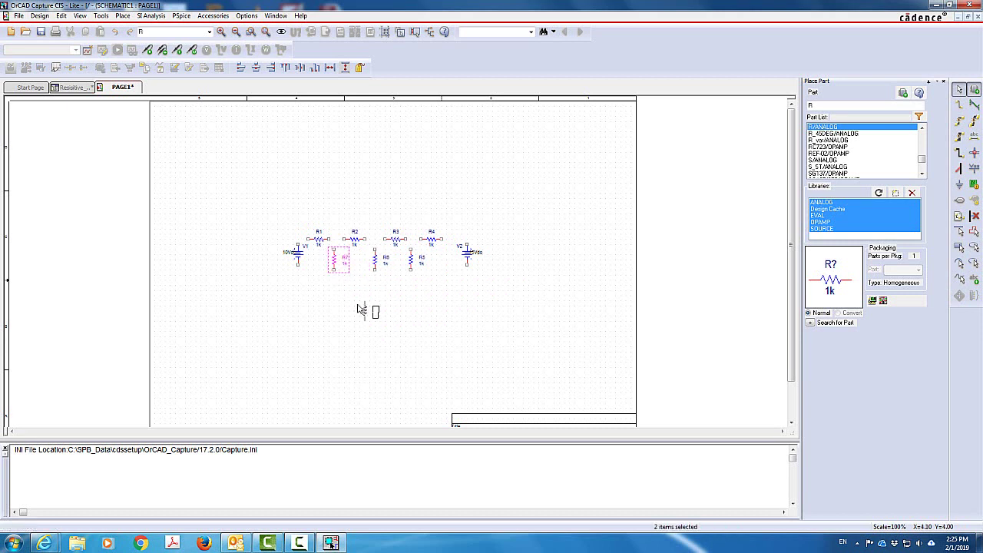
key(Escape)
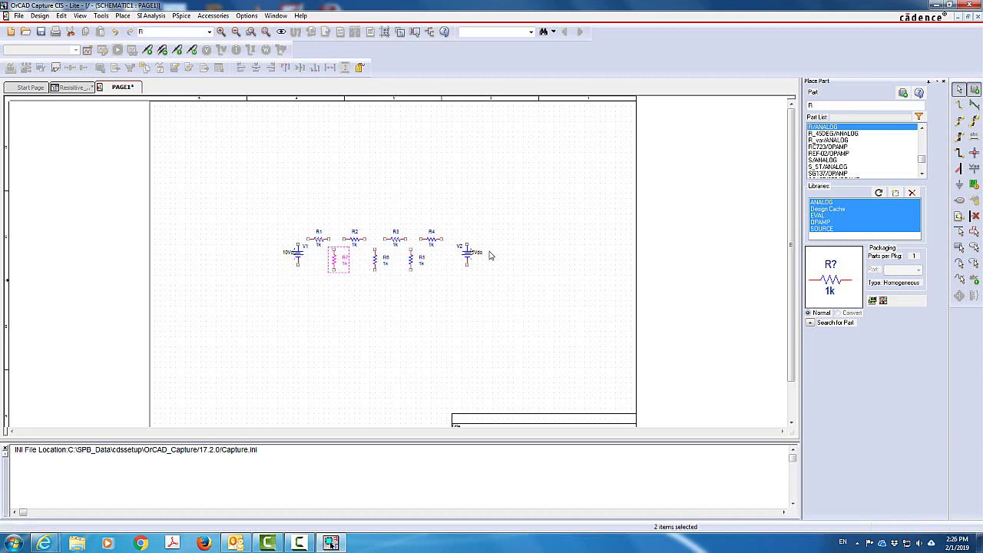
Step: Wire V1's upper terminal to R1, R1 to R2, and the R1–R2 connection down to the upper end of R7
click(959, 105)
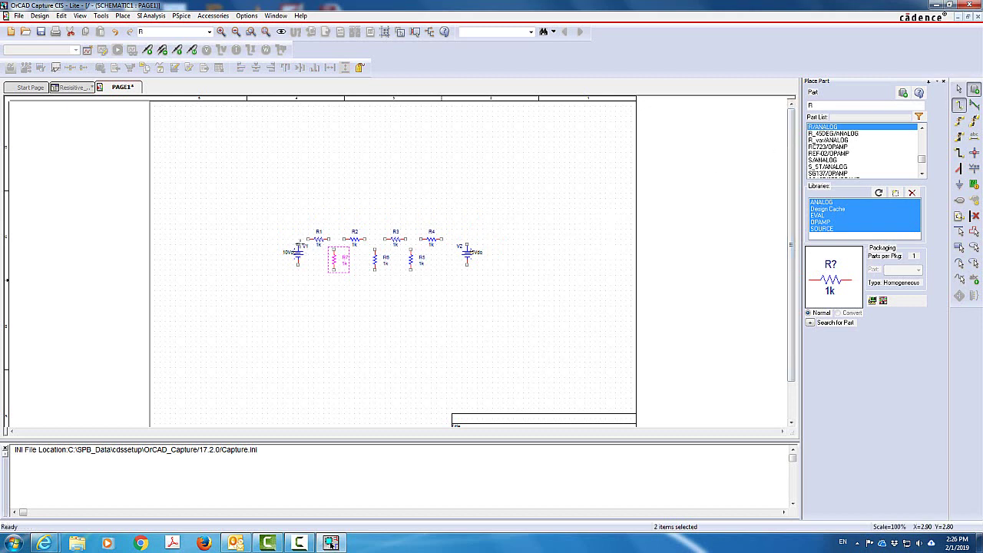
click(298, 240)
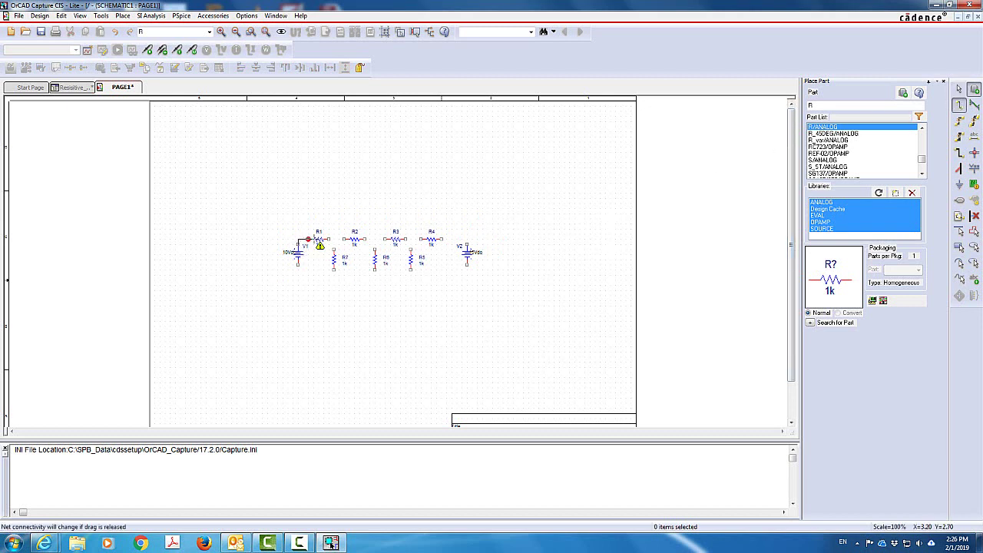
click(308, 240)
click(328, 241)
click(347, 241)
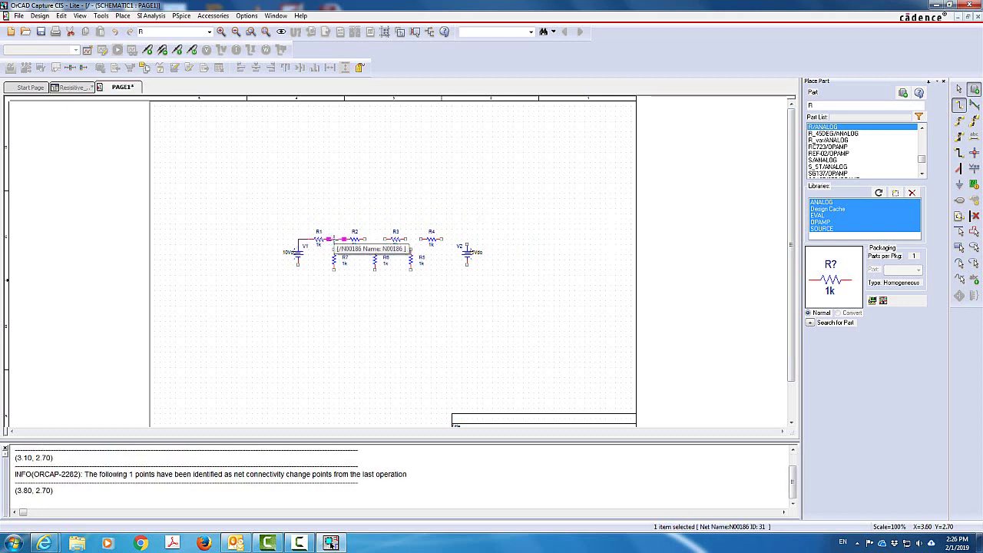
drag(335, 241, 334, 249)
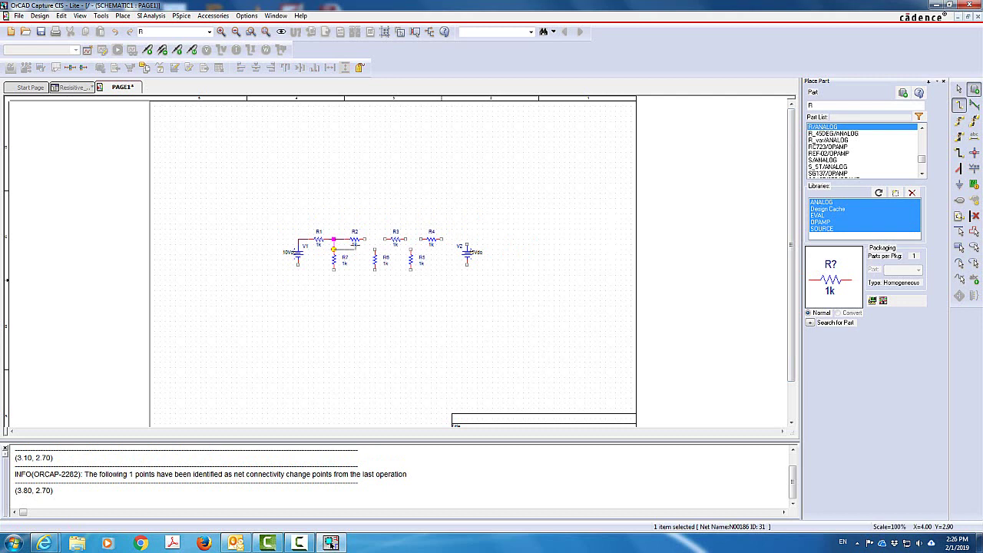
key(Escape)
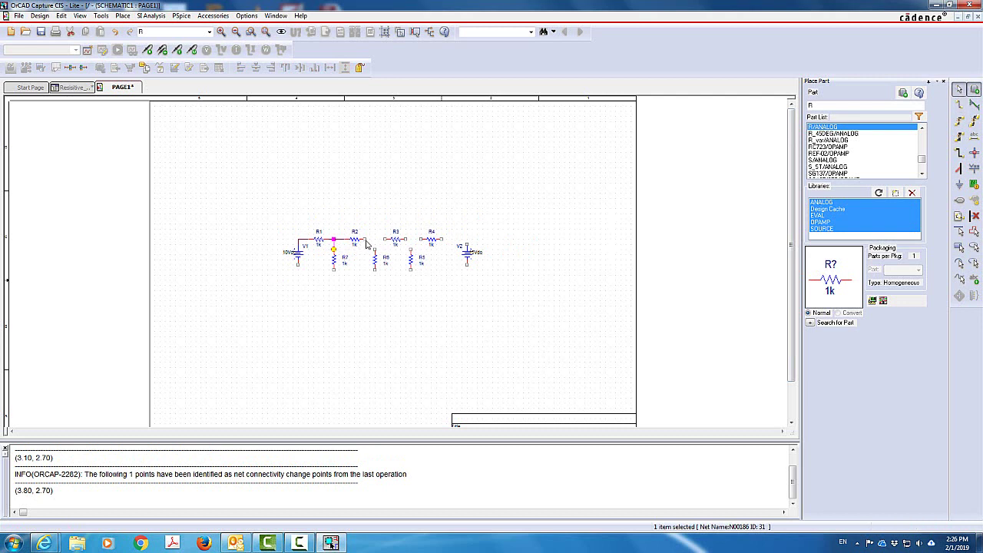
Step: Wire R2 to R3 and connect the R2–R3 wire down to the upper end of R6
click(959, 106)
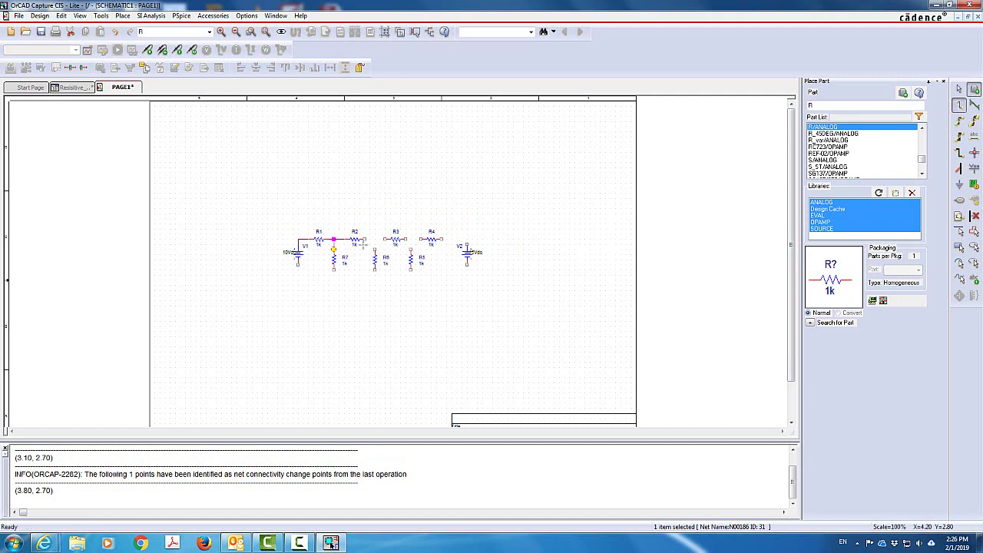
click(365, 240)
click(385, 239)
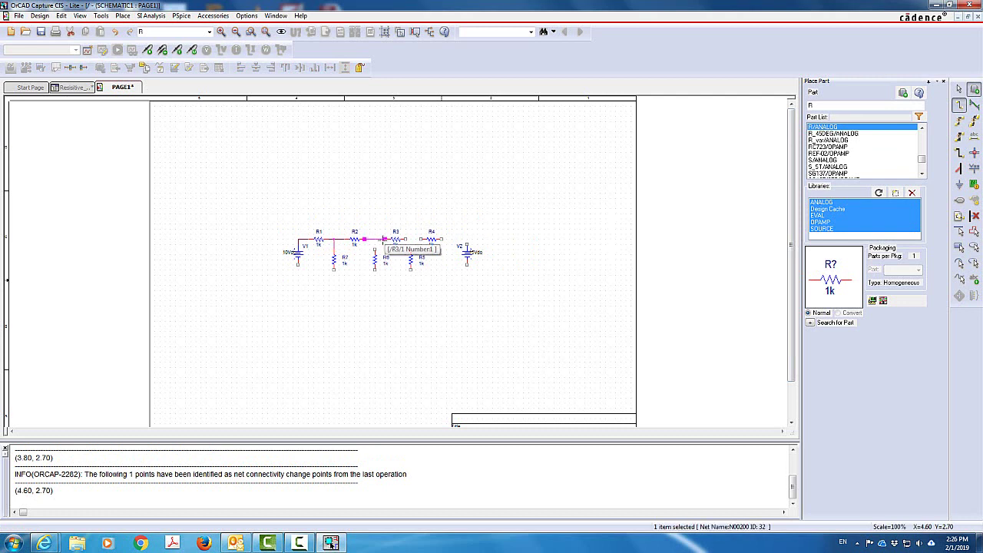
click(375, 239)
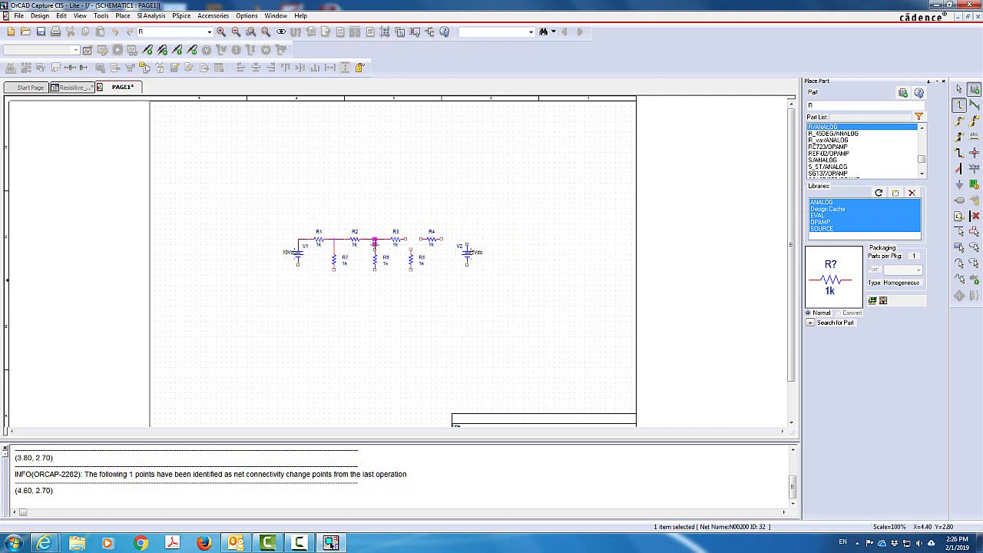
click(375, 249)
Step: Wire R3 through R4 to V2's upper terminal, with a branch from the R3–R4 connection down to R5
click(410, 240)
click(418, 240)
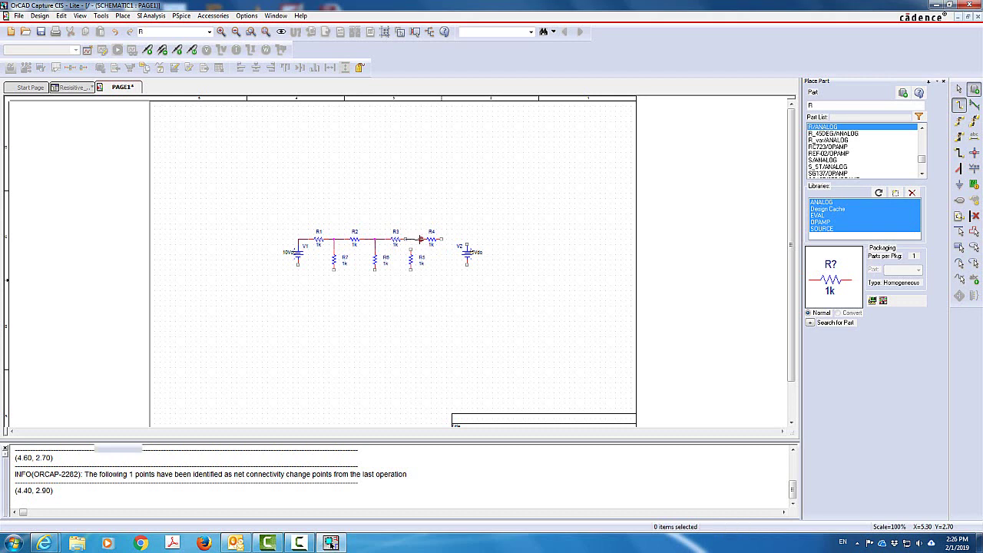
click(411, 246)
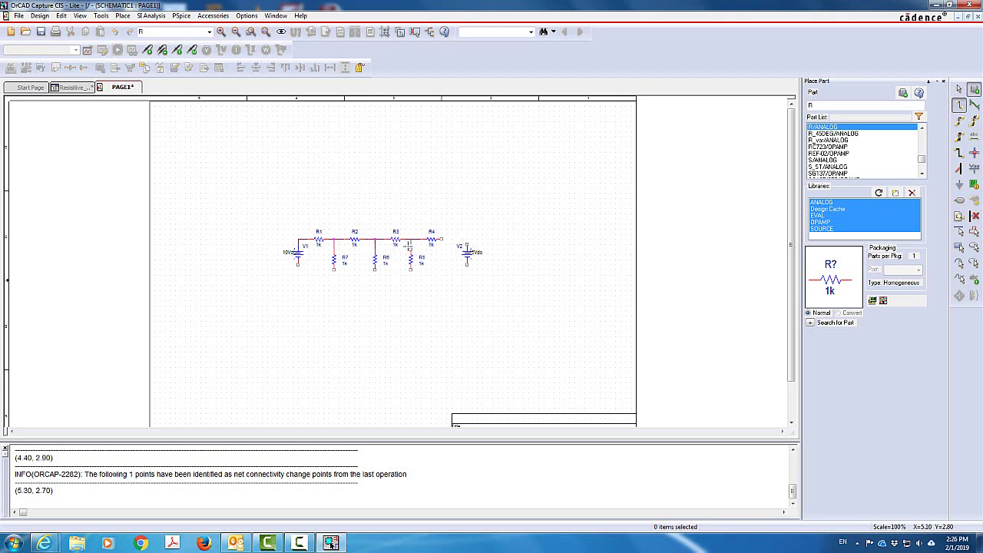
click(410, 240)
click(442, 240)
click(467, 246)
Step: Join the lower ends of V2, R5, R6, R7 and V1 with a common wire and shift that wire slightly down
drag(467, 269, 298, 270)
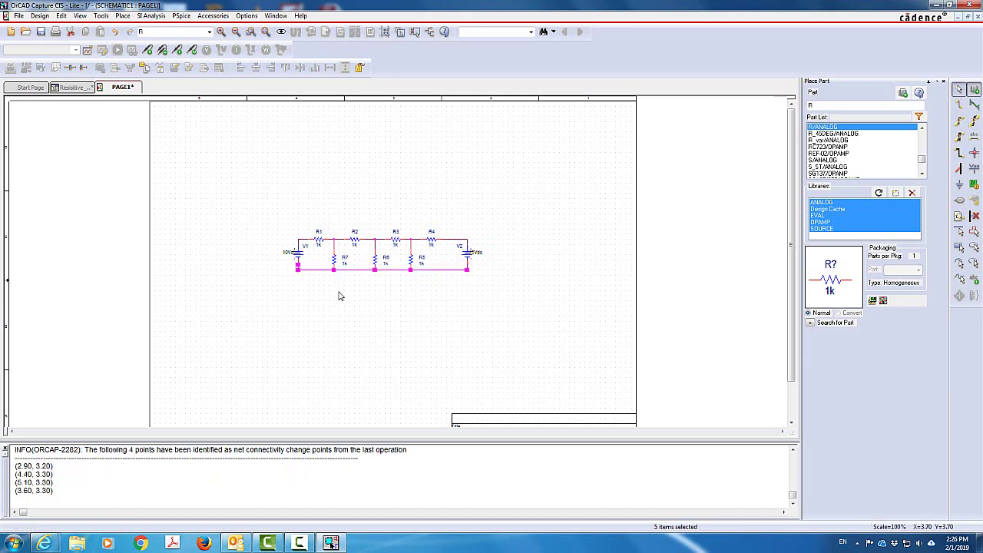
drag(349, 269, 352, 284)
click(355, 338)
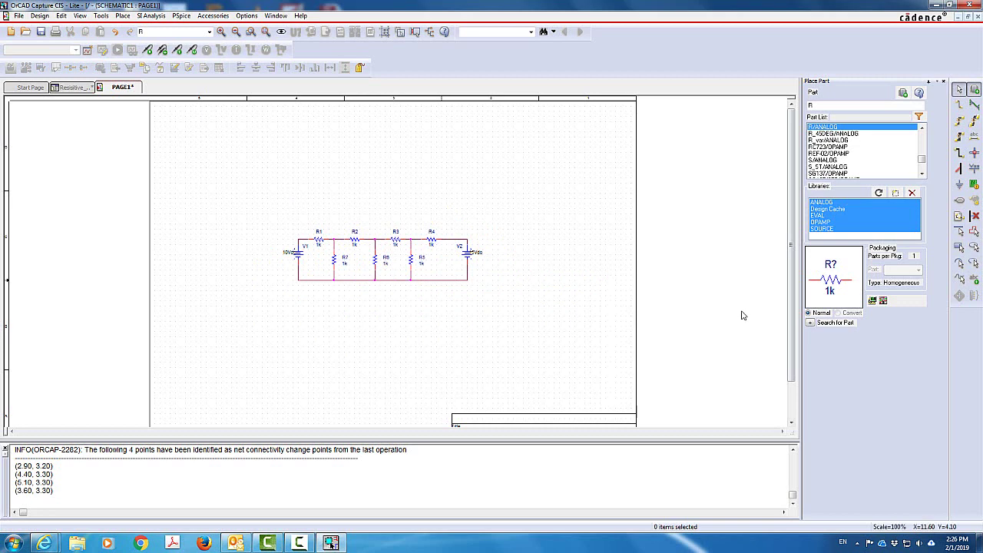
Step: Place a ground symbol (0/CAPSYM) on the bottom wire beneath R6
click(960, 185)
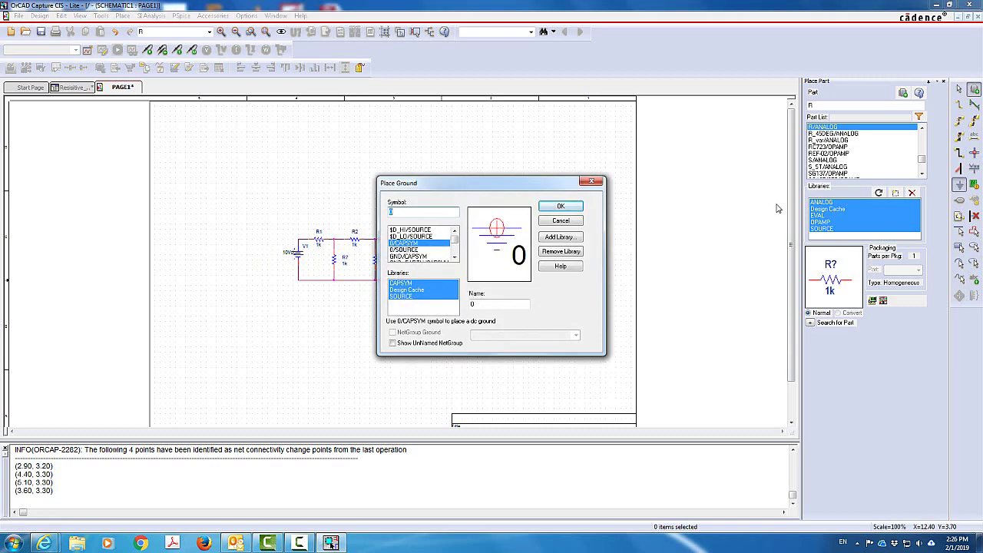
double_click(399, 248)
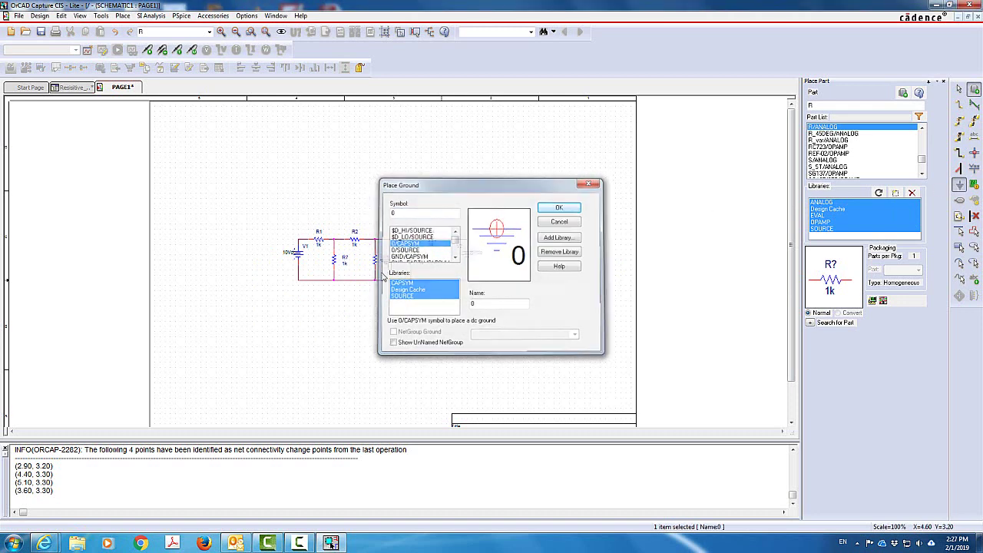
click(375, 286)
key(Escape)
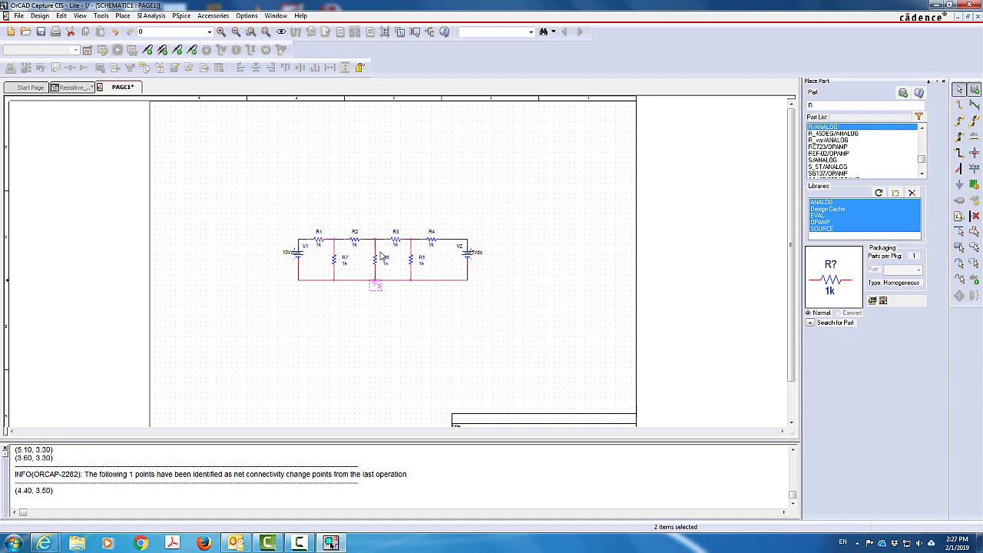
Step: Set the value of R1 to 10k and the value of R2 to 500
double_click(319, 244)
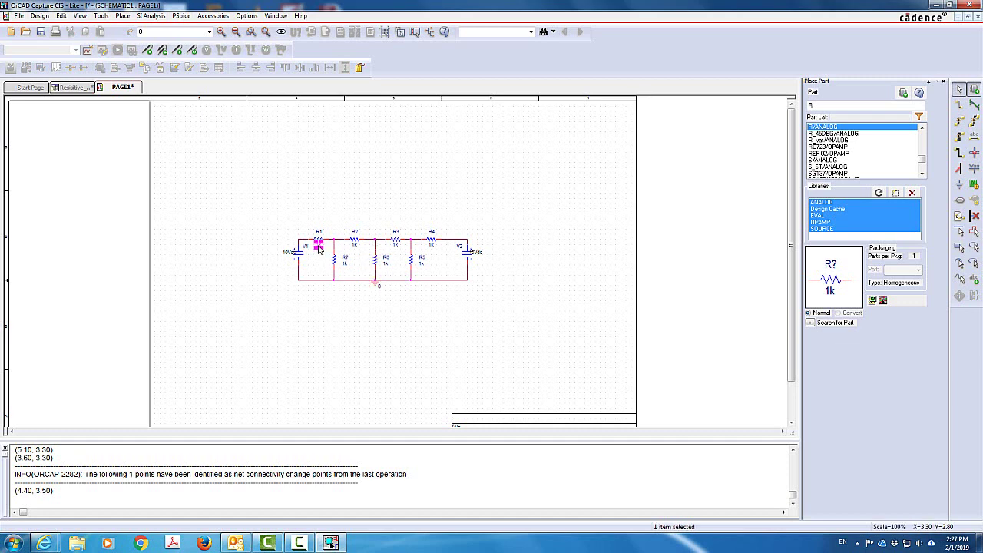
text(10k)
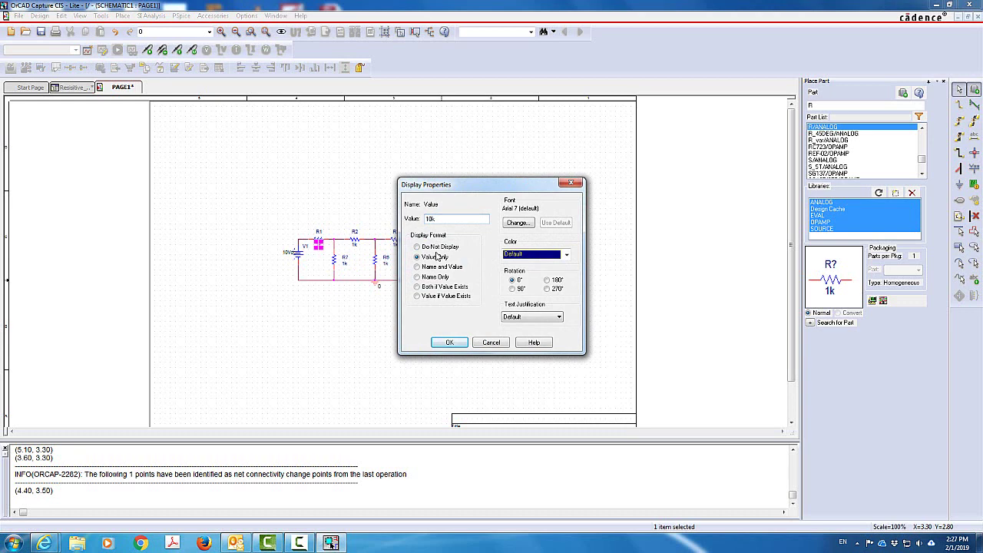
key(Return)
double_click(355, 244)
text(500)
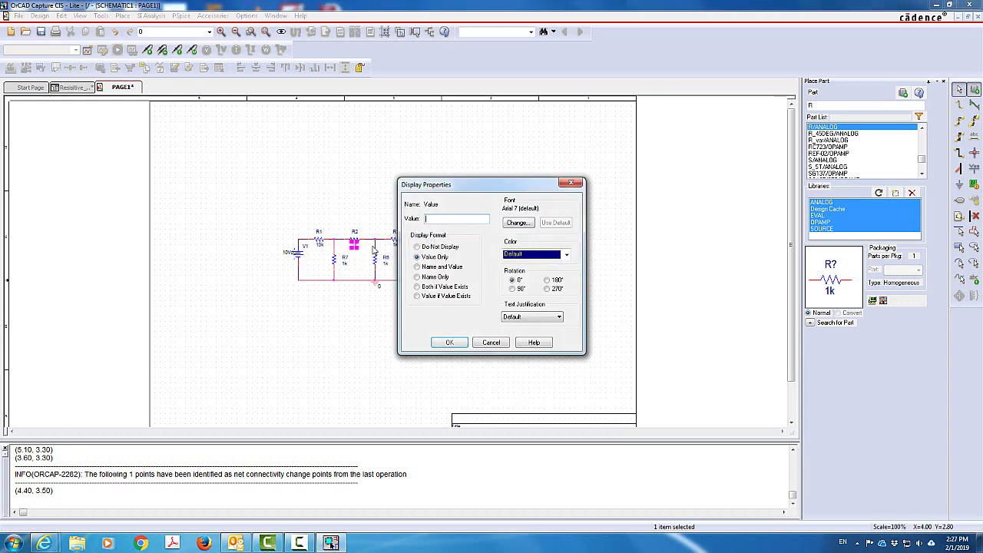
key(Return)
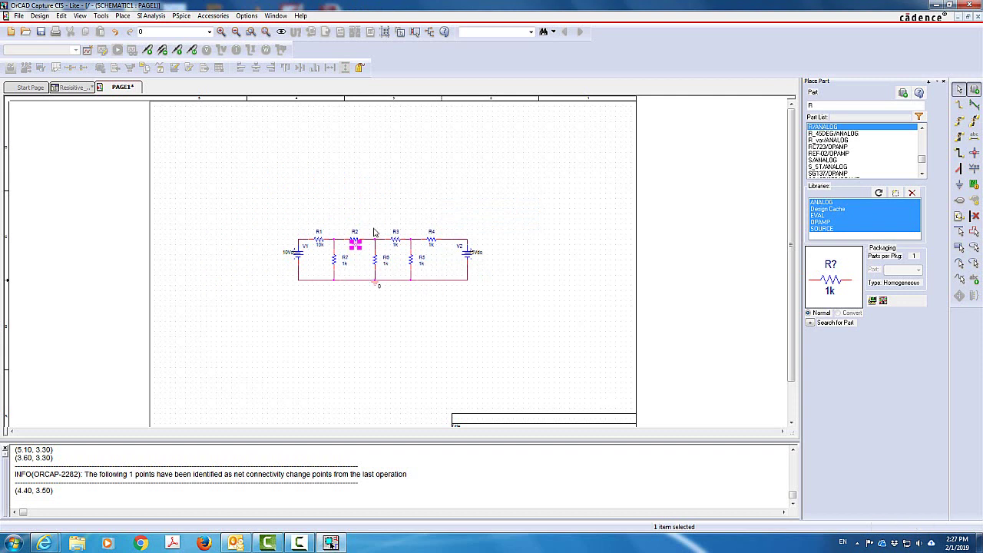
click(392, 332)
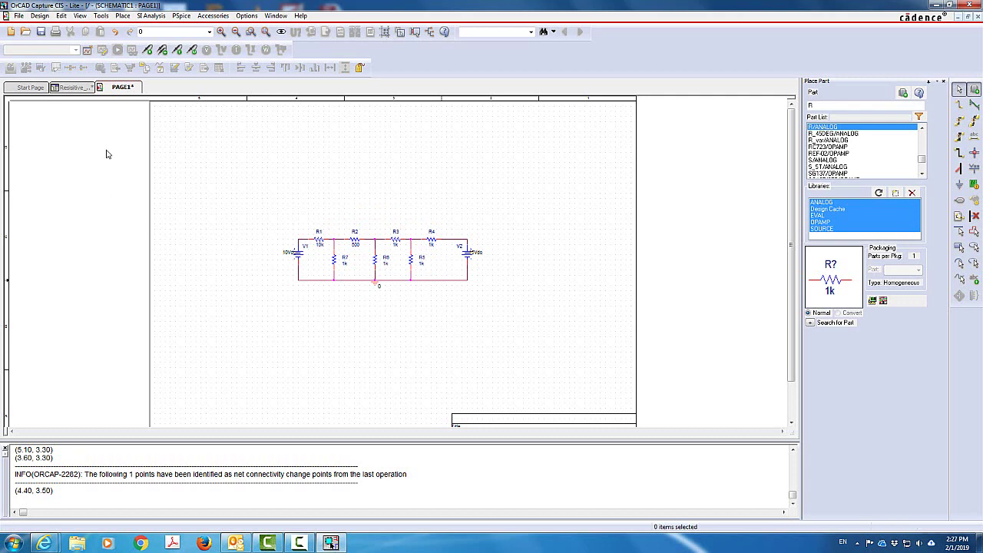
Step: Create a simulation profile named sim1 with the default Time Domain (Transient) analysis and run the simulation
click(87, 51)
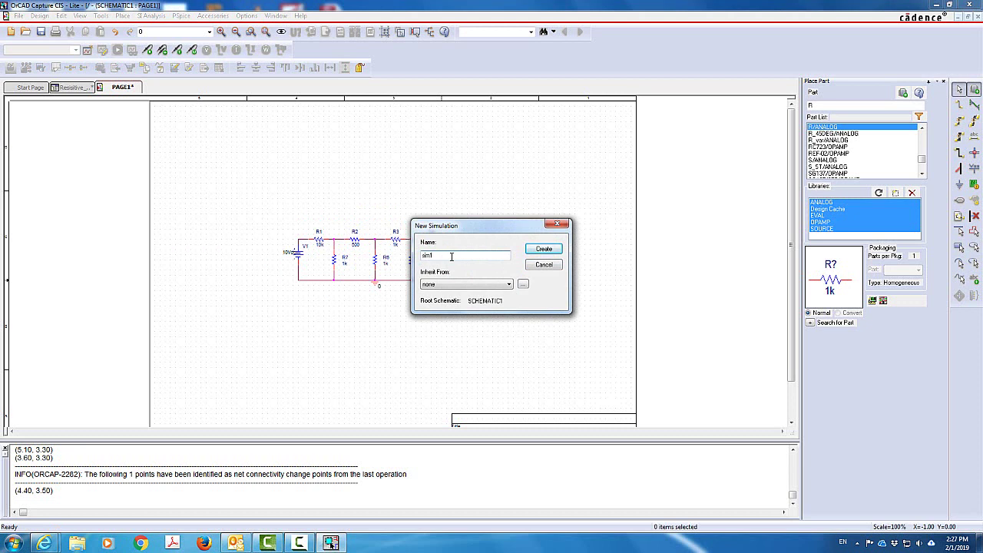
click(544, 249)
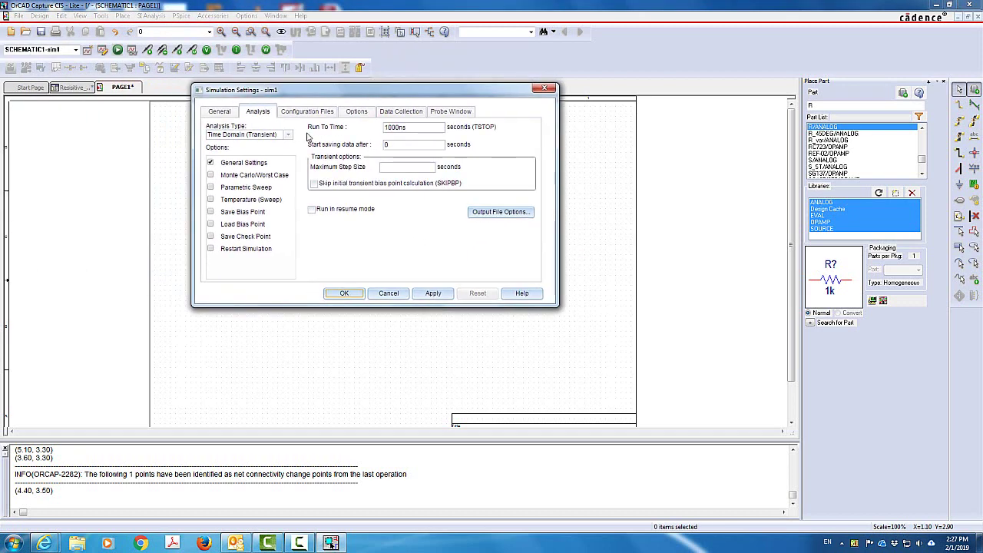
click(219, 163)
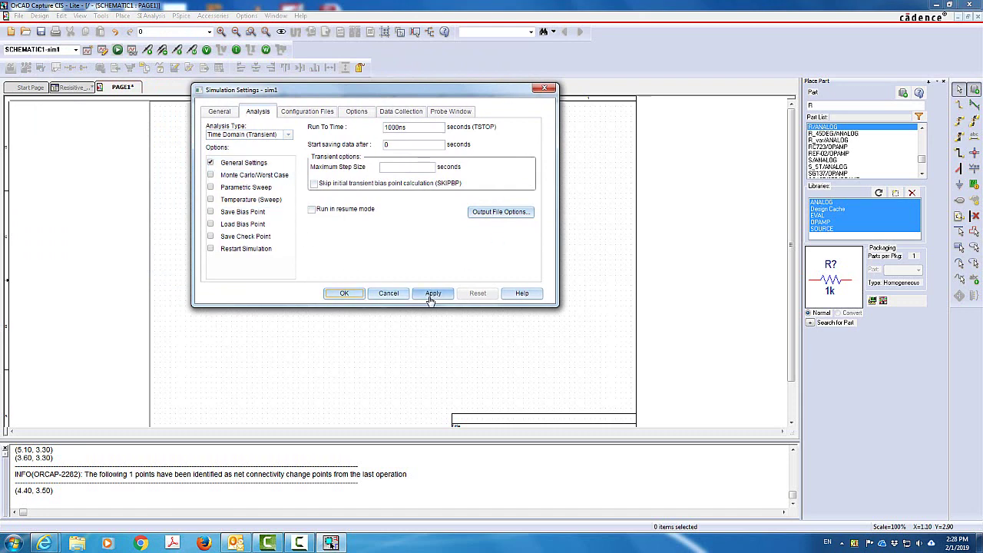
click(346, 293)
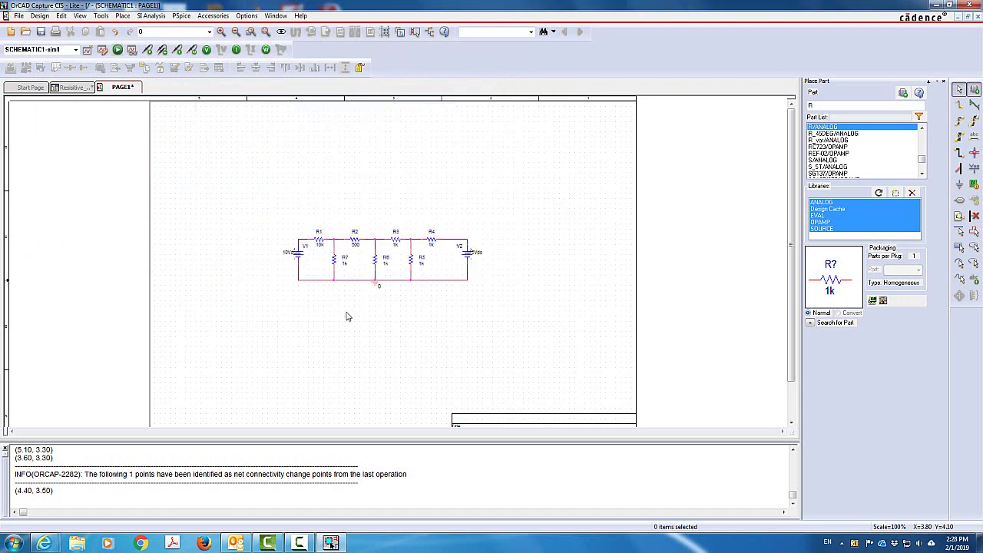
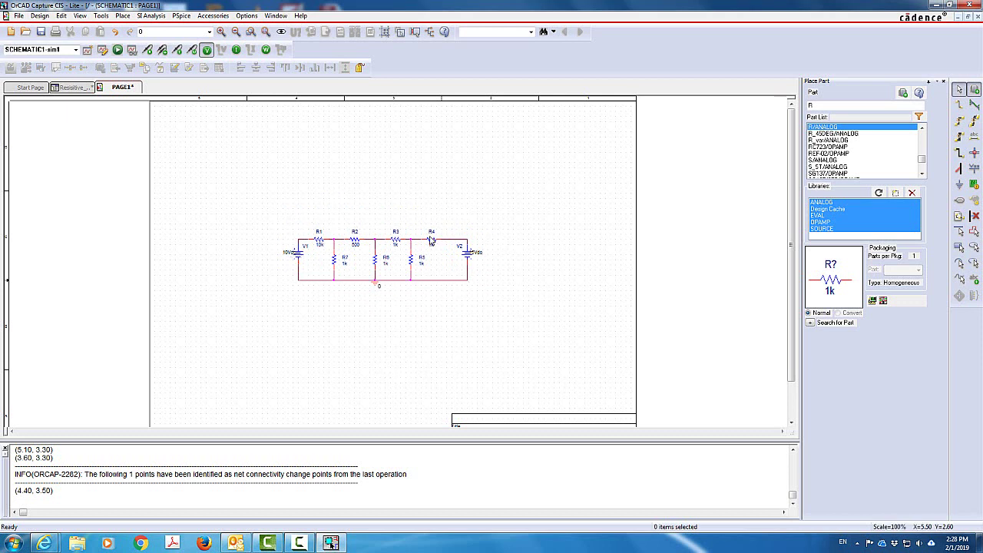
click(118, 50)
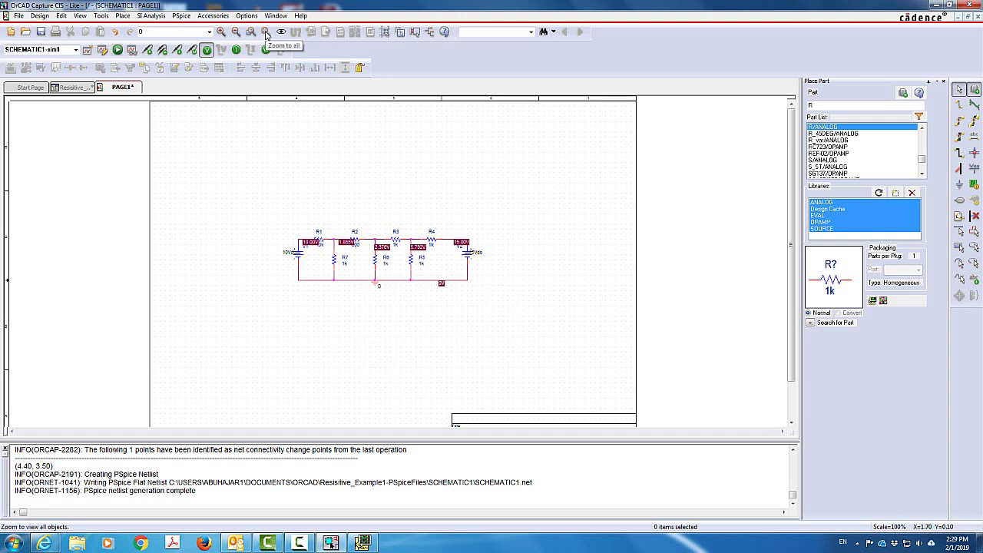
Step: Examine the bias voltages at the circuit's nodes up close and hide the voltage display
click(266, 32)
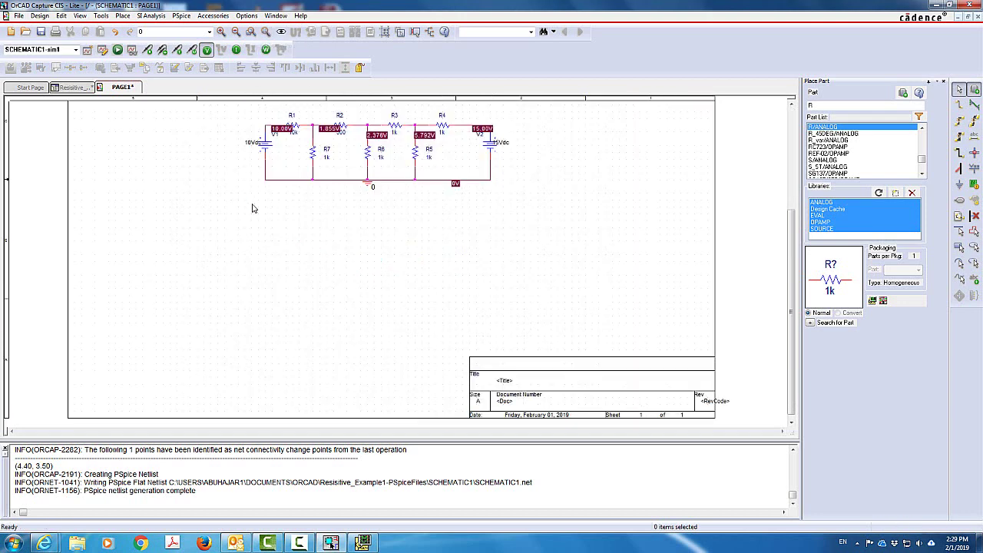
drag(232, 112, 541, 245)
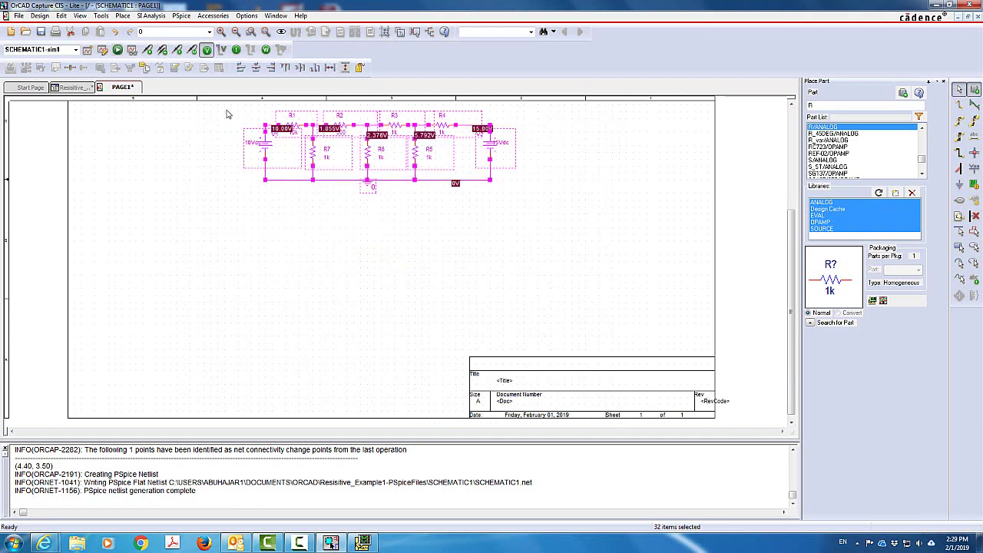
click(251, 31)
drag(231, 105, 535, 227)
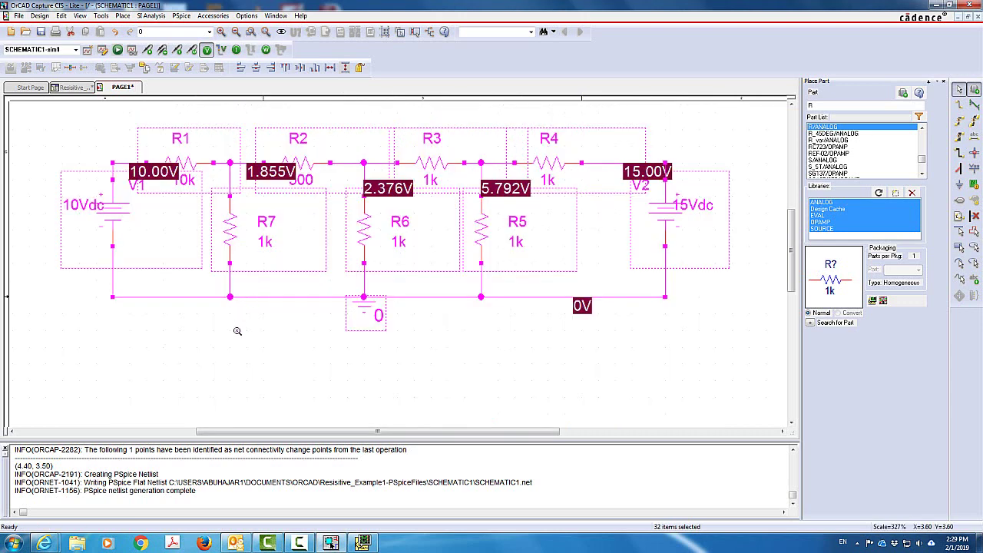
click(395, 369)
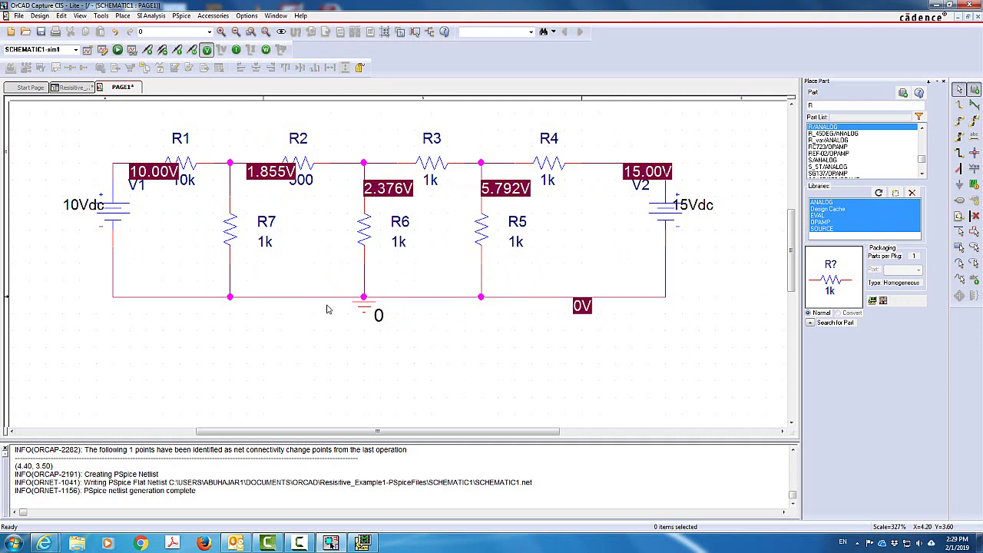
click(207, 50)
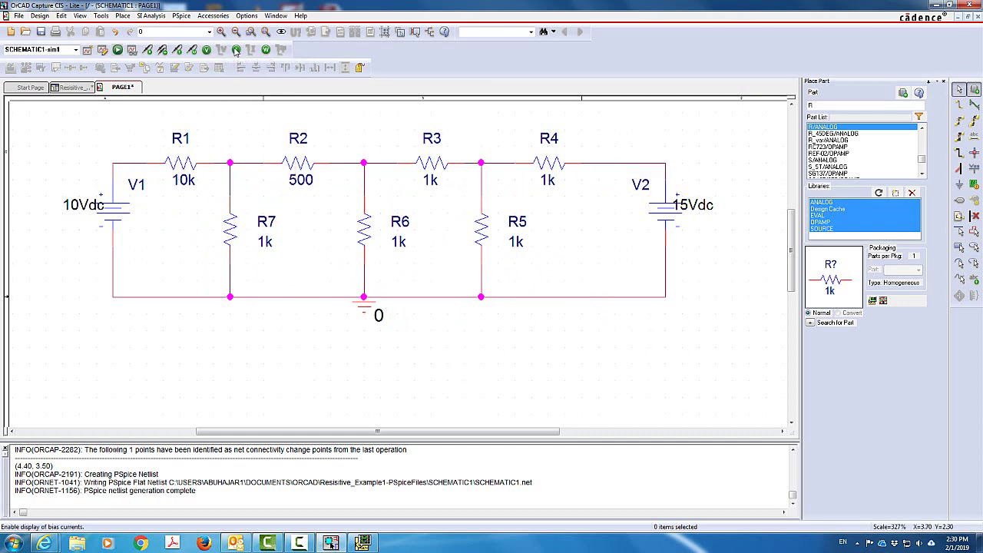
Step: Display the bias currents and the bias power in turn to examine them, hiding each display again
click(237, 50)
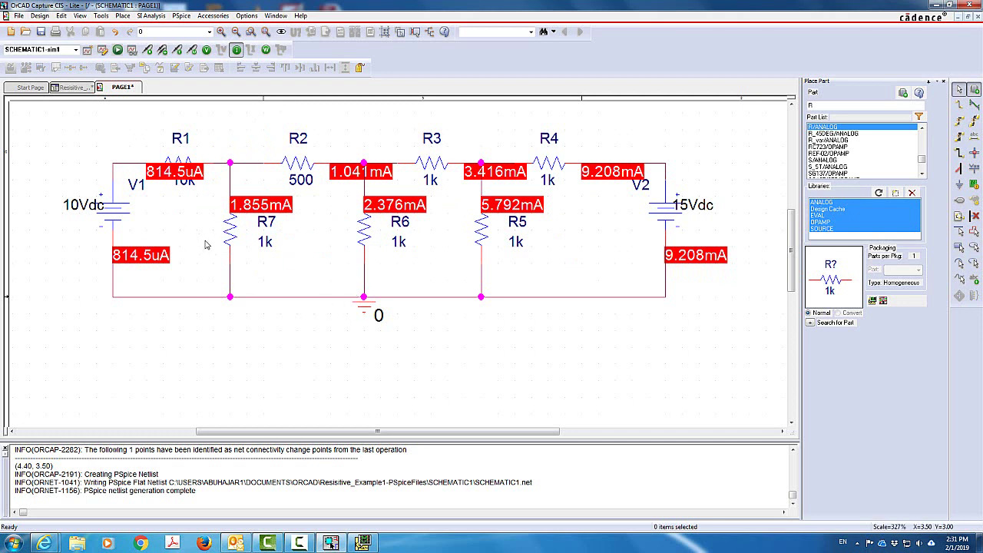
click(237, 49)
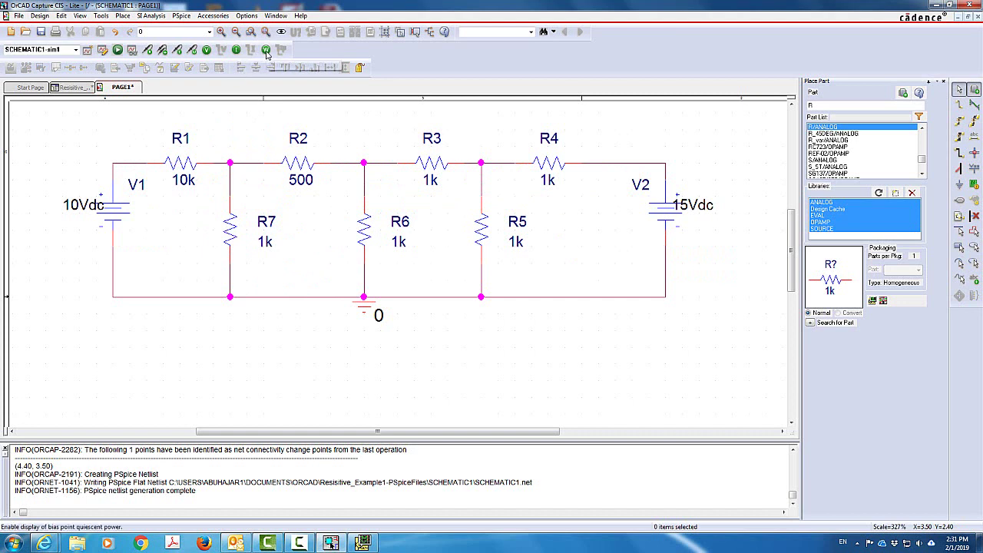
click(266, 49)
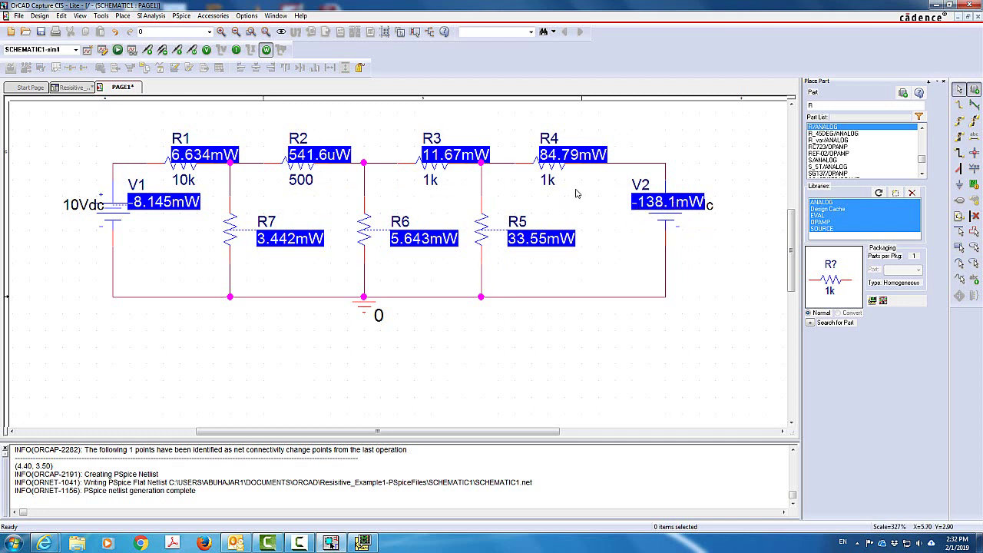
click(266, 50)
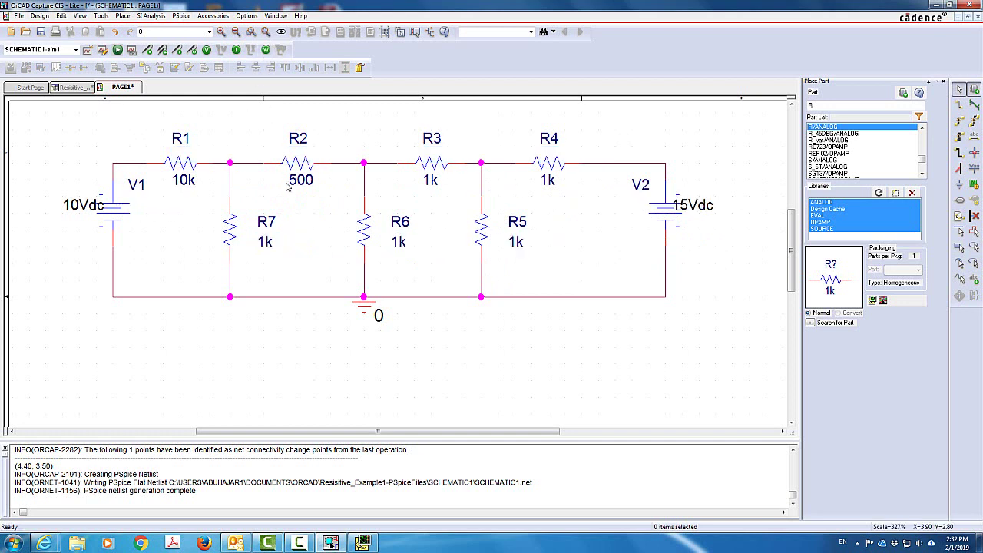